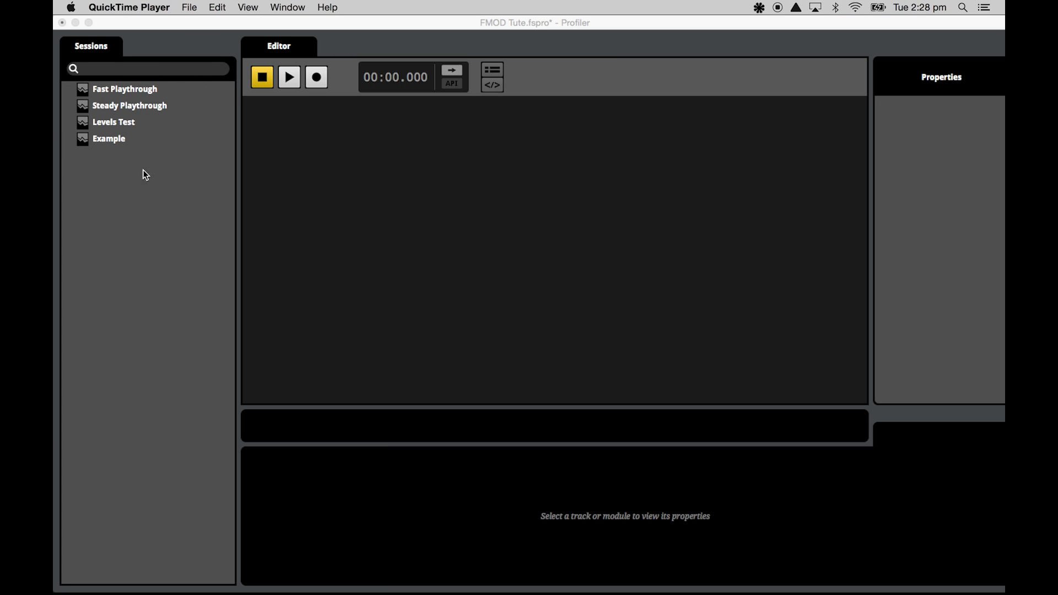
left_click(112, 140)
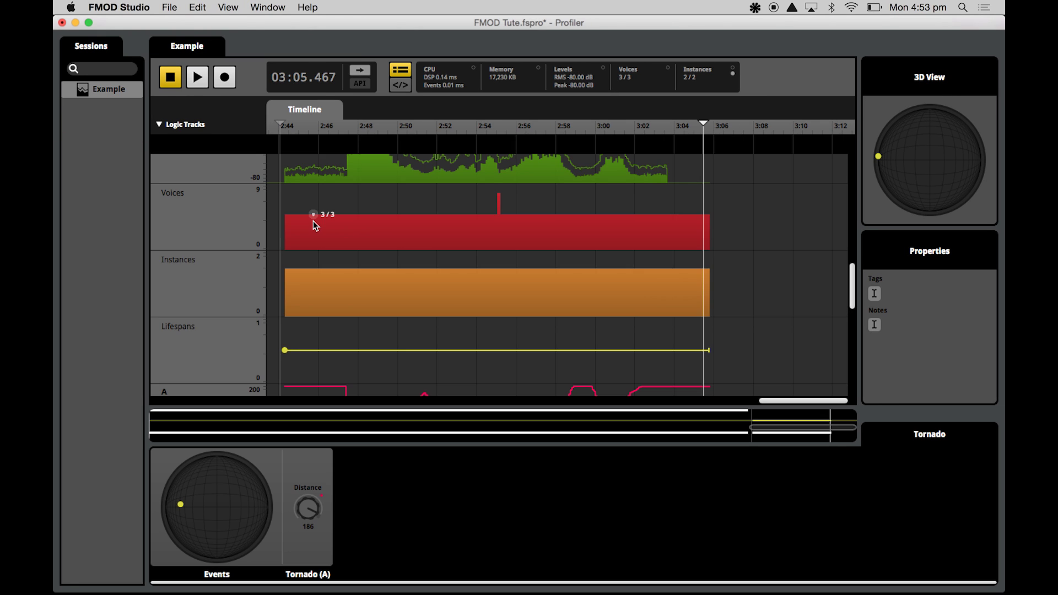
scroll(313, 223, "up", 5)
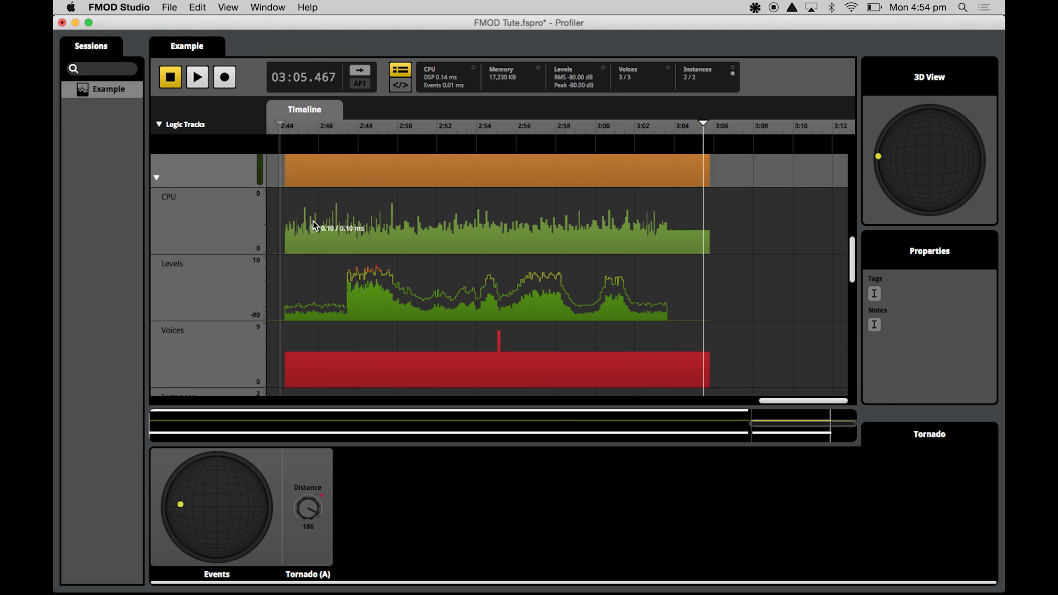
scroll(330, 292, "down", 5)
scroll(354, 346, "down", 5)
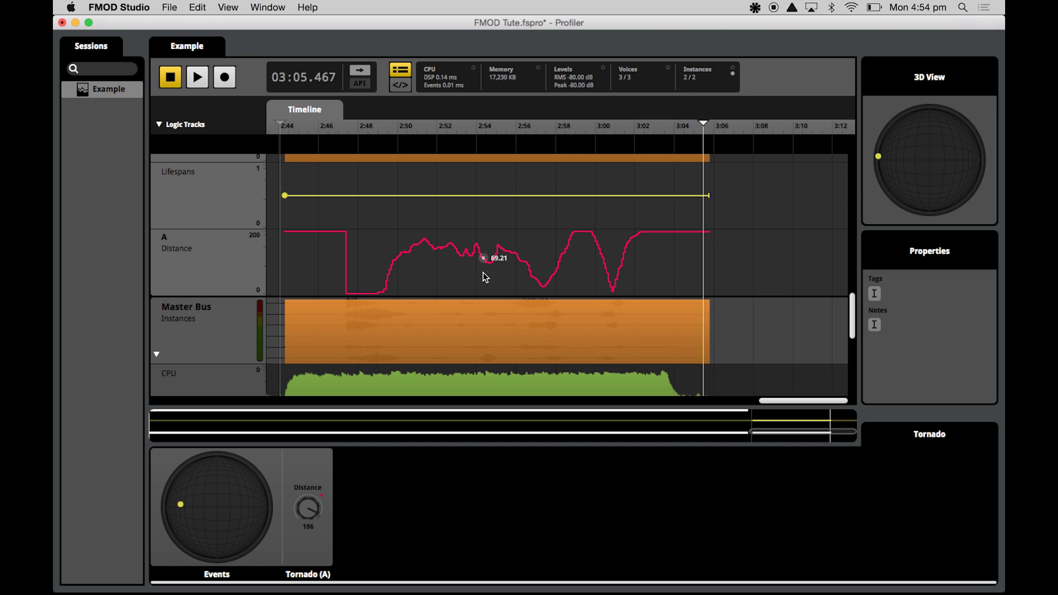
scroll(484, 253, "up", 5)
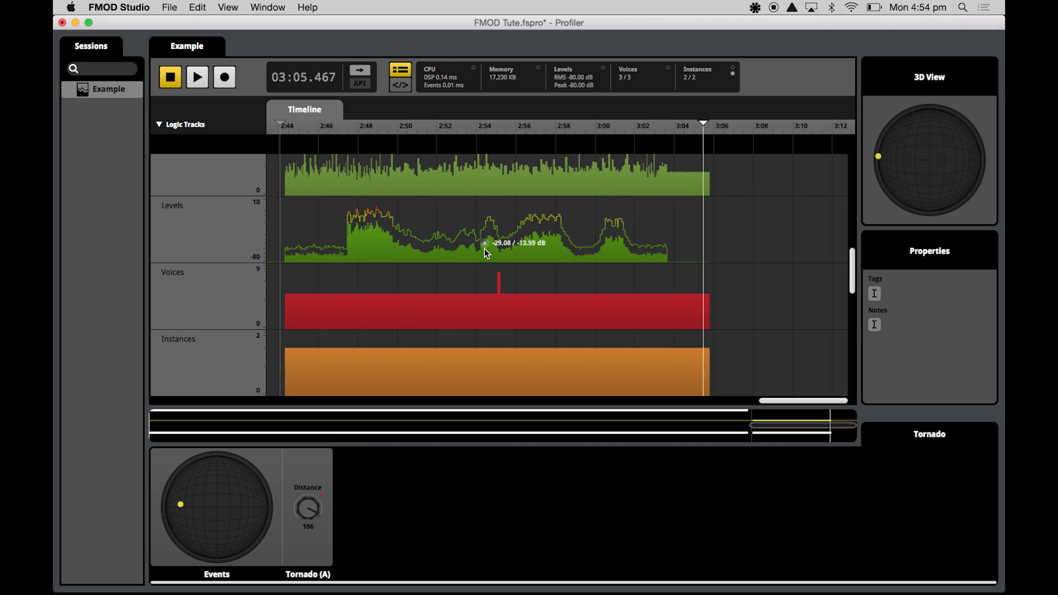
scroll(484, 249, "down", 5)
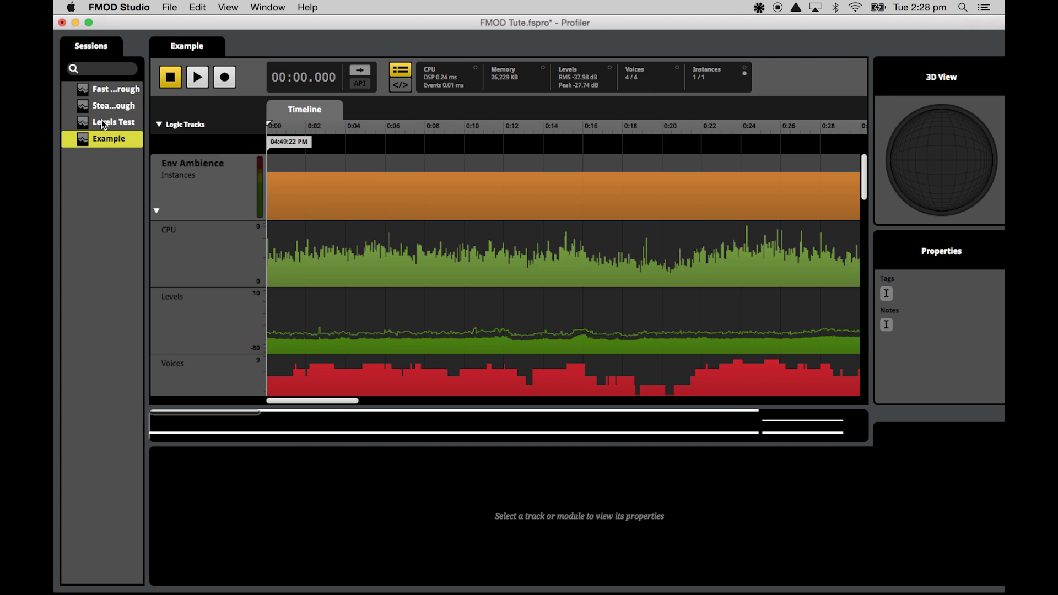
Step through the Levels Test, Steady Playthrough, Fast Playthrough and Example sessions, then select all four.
left_click(101, 122)
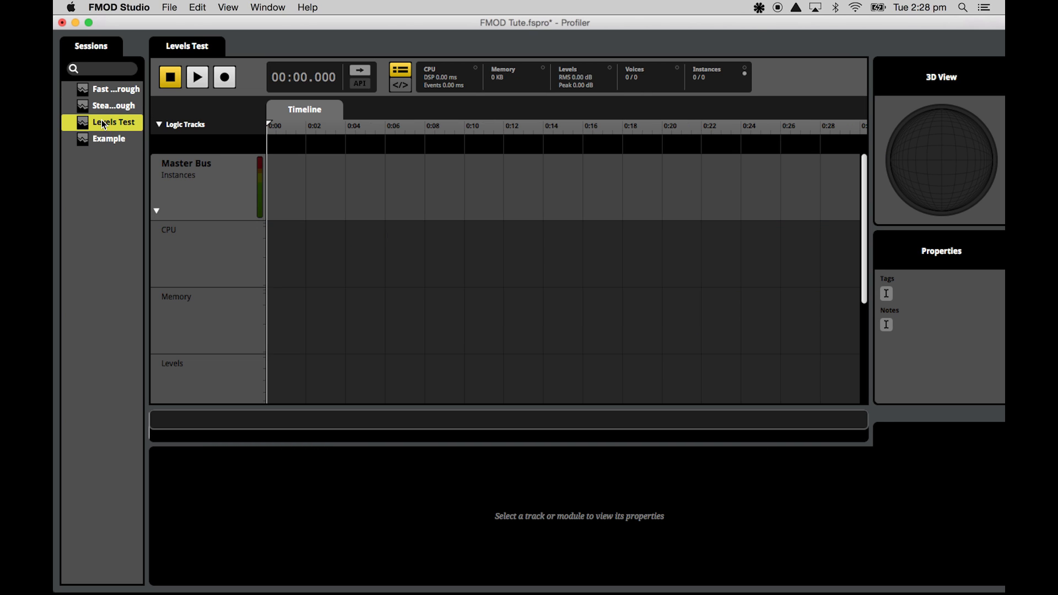
left_click(106, 107)
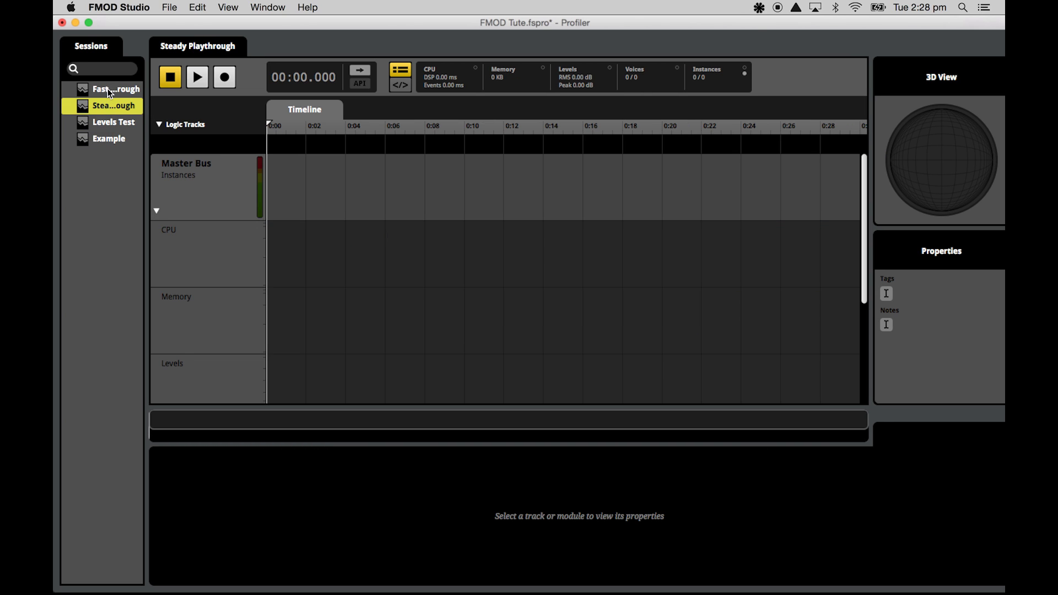
left_click(109, 91)
left_click(109, 139)
left_click(98, 90, "shift")
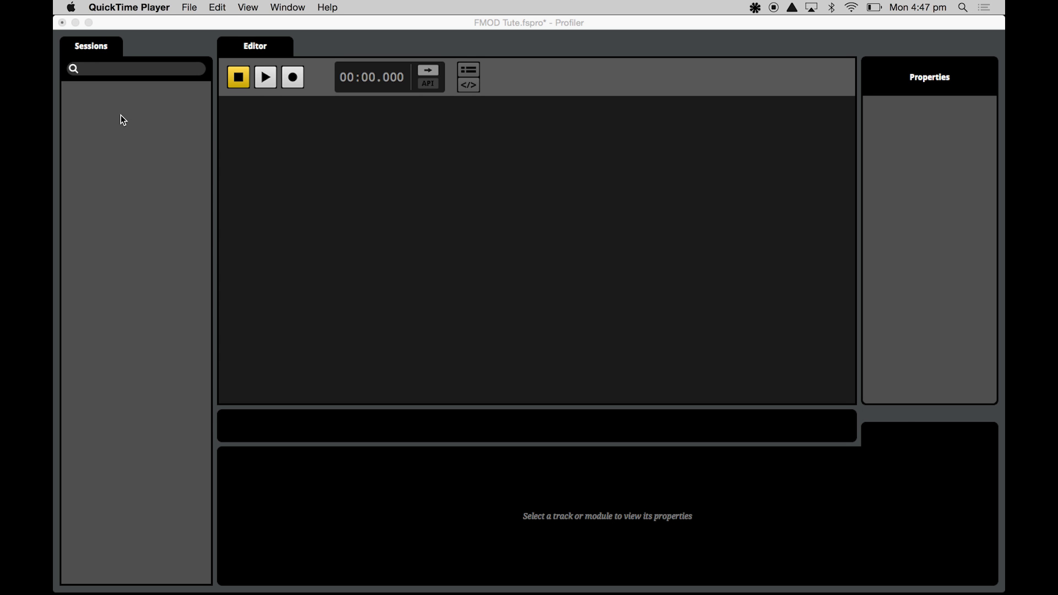
Dismiss the sessions list context menu and bring the Profiler window to the front.
right_click(89, 100)
right_click(112, 103)
key("Escape")
left_click(117, 22)
mouse_move(117, 22)
left_mouse_down()
mouse_move(134, 50)
mouse_move(115, 27)
left_mouse_up()
Create a new profiler session named 'Example' and move the Profiler aside to reveal the events.
right_click(132, 104)
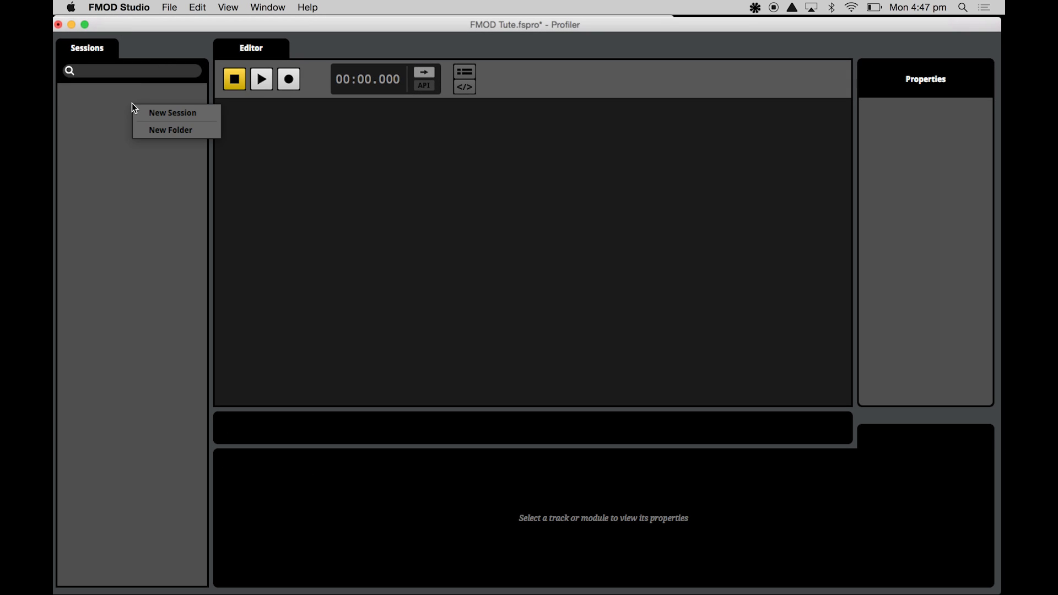
left_click(156, 113)
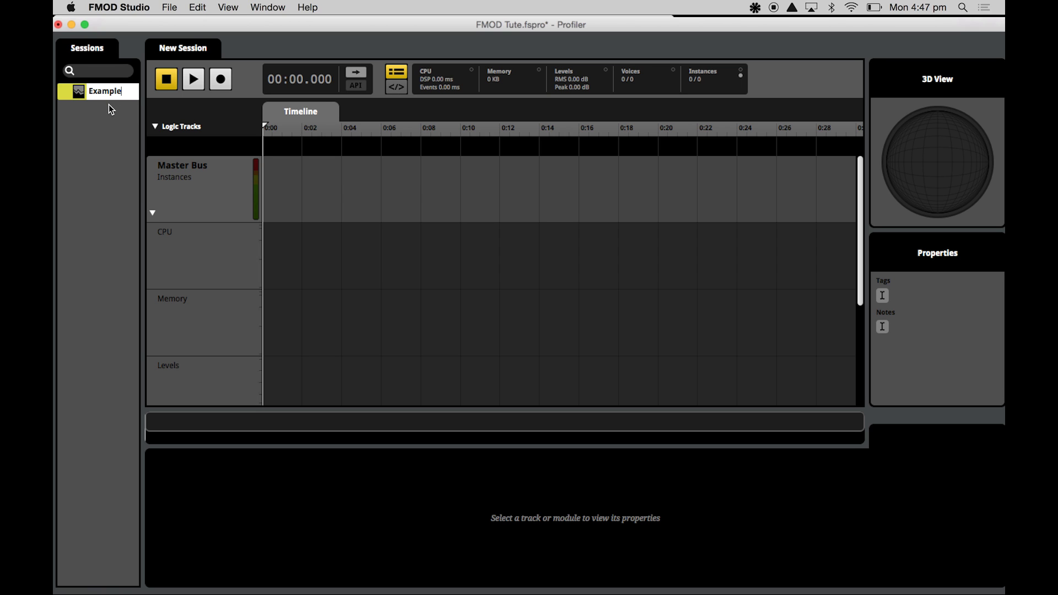
type("Example")
key("Return")
left_click_drag(115, 24, 353, 22)
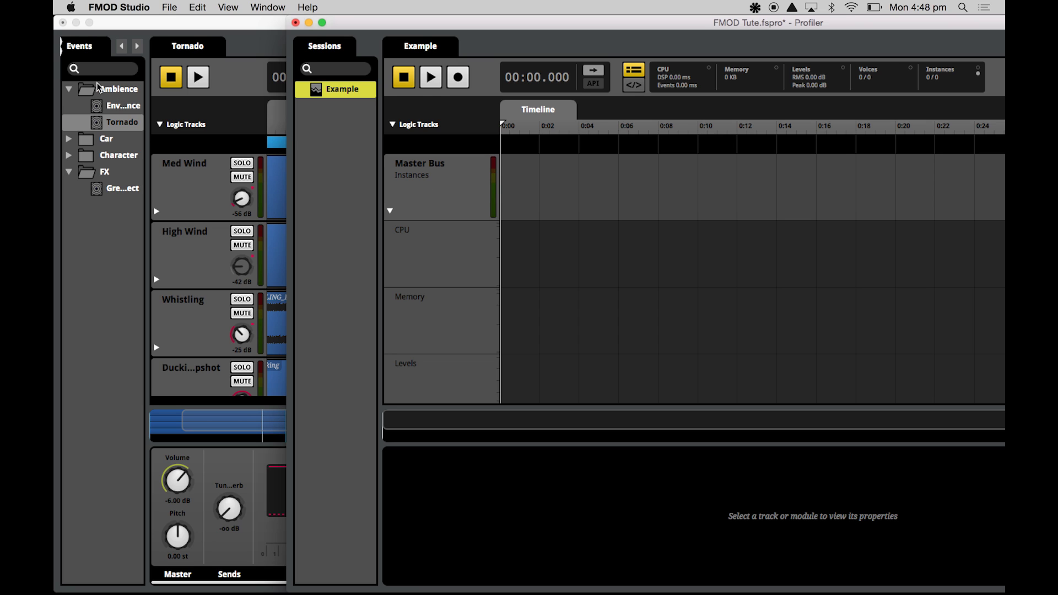
Drag the Env Ambience and Tornado events into the Example profiler session.
left_click(115, 107)
left_click_drag(116, 107, 722, 185)
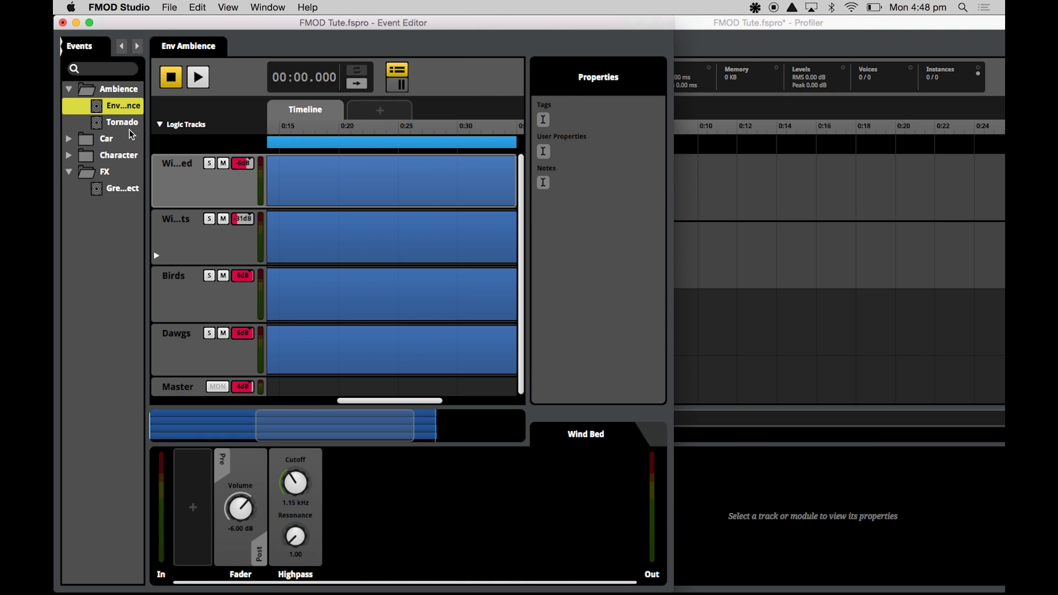
left_click_drag(128, 124, 739, 217)
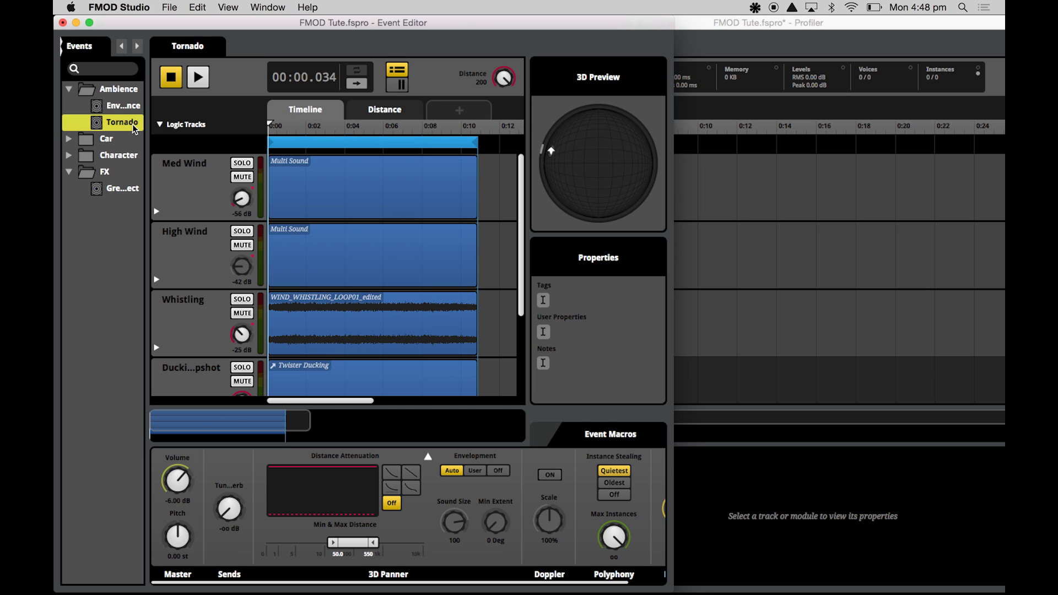
Open and close a separate Event Browser window, then return to the Profiler.
left_click(267, 7)
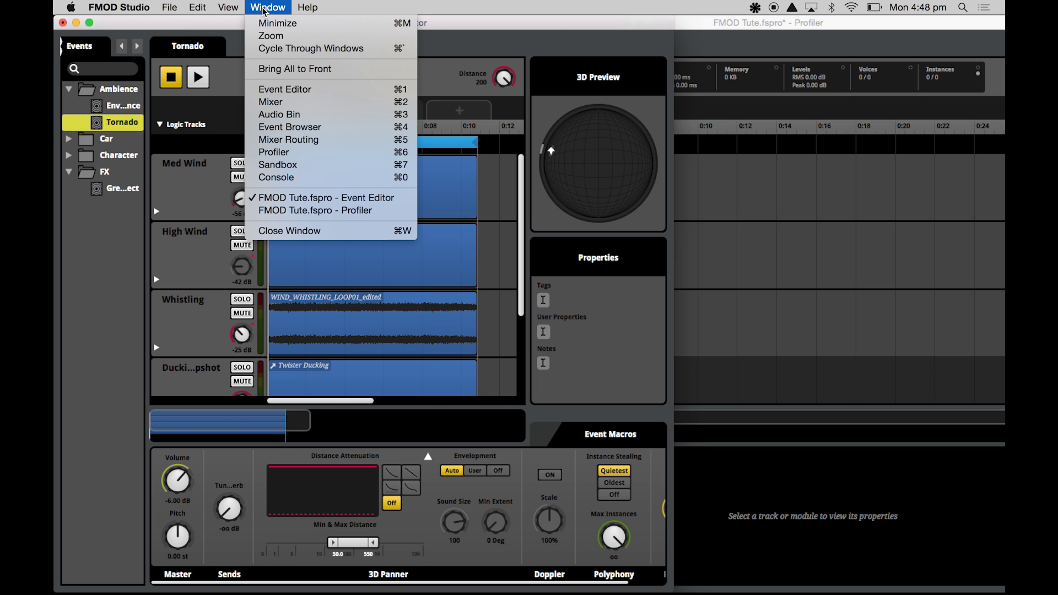
left_click(297, 128)
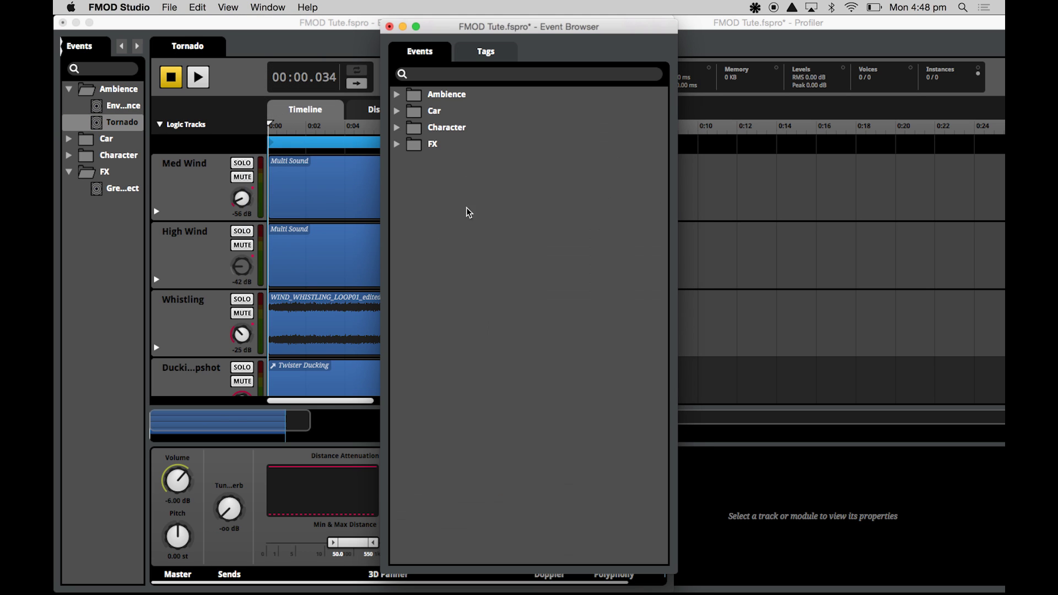
left_click(390, 27)
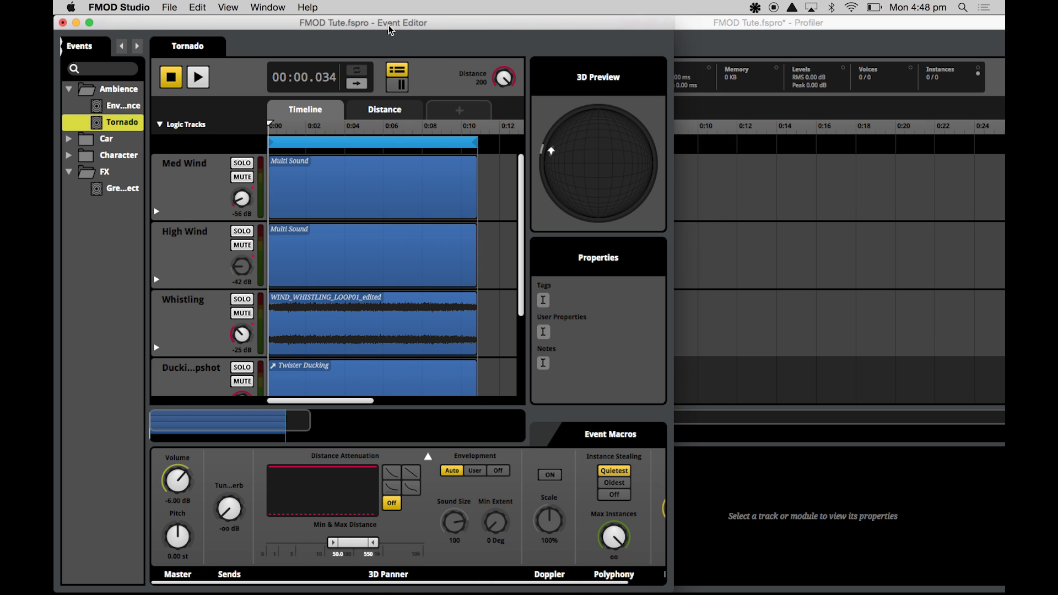
left_click(701, 176)
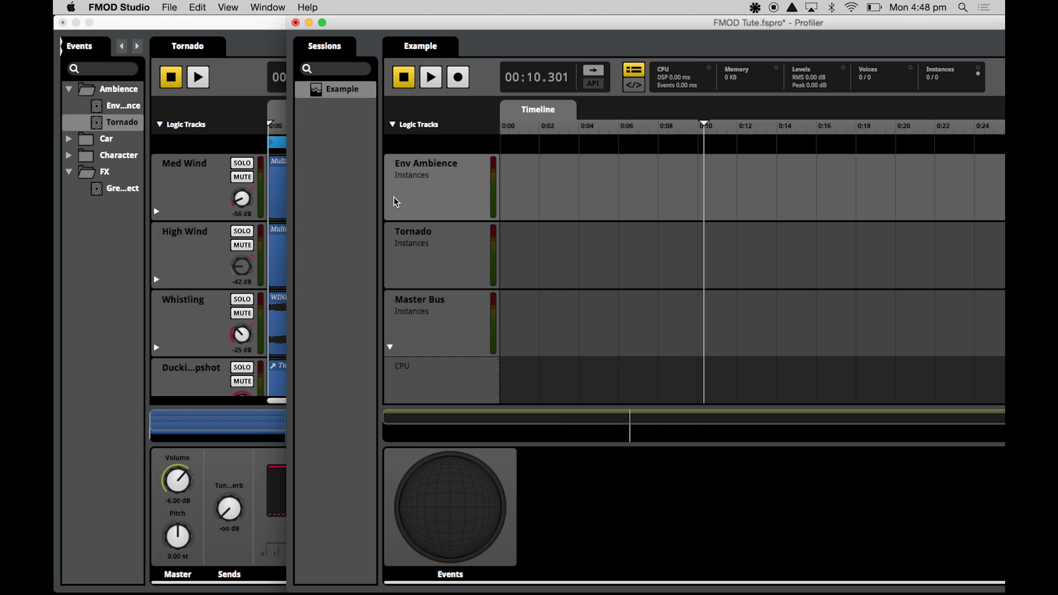
Add CPU and Levels data graphs to the Env Ambience track, then collapse its graphs.
right_click(426, 197)
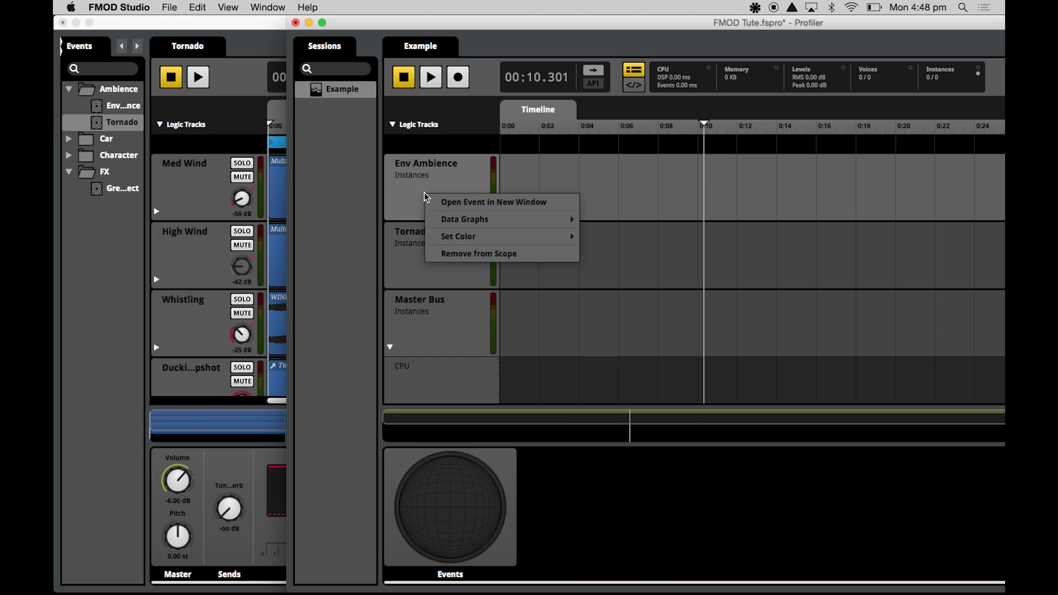
mouse_move(481, 220)
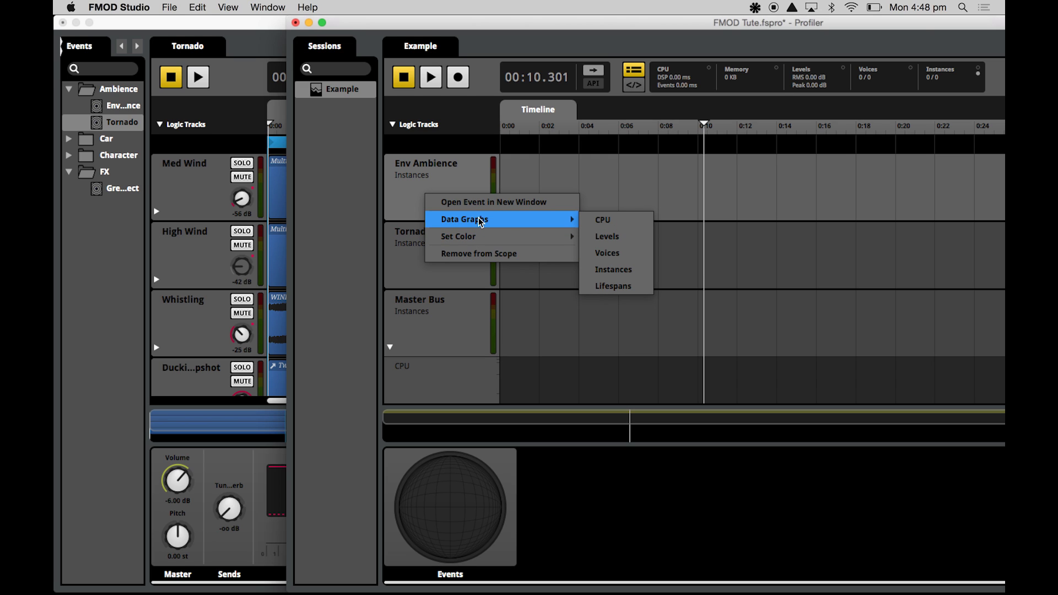
left_click(605, 221)
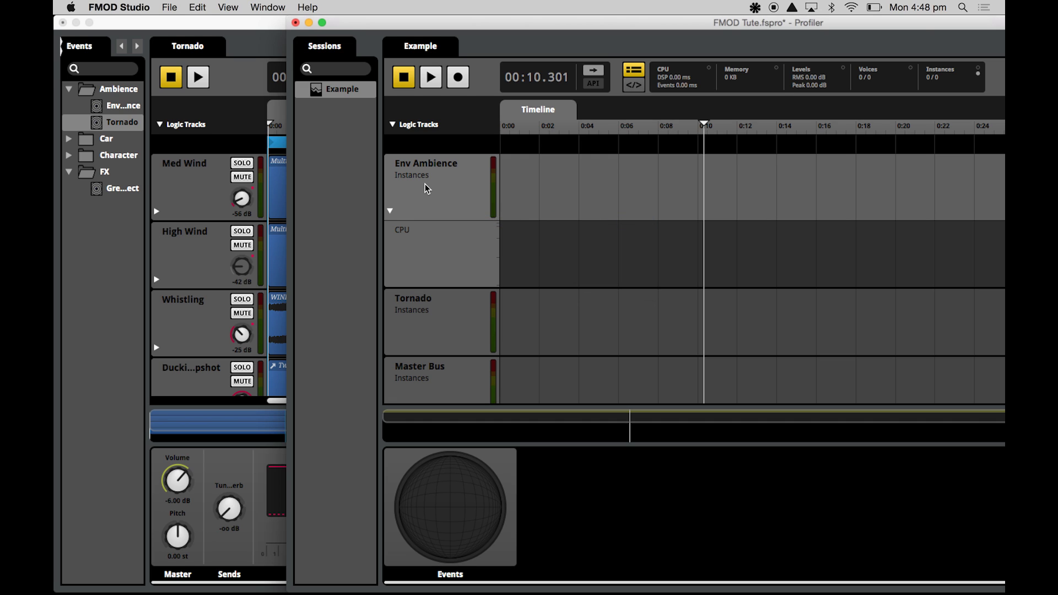
right_click(425, 184)
mouse_move(496, 211)
left_click(606, 227)
left_click(389, 278)
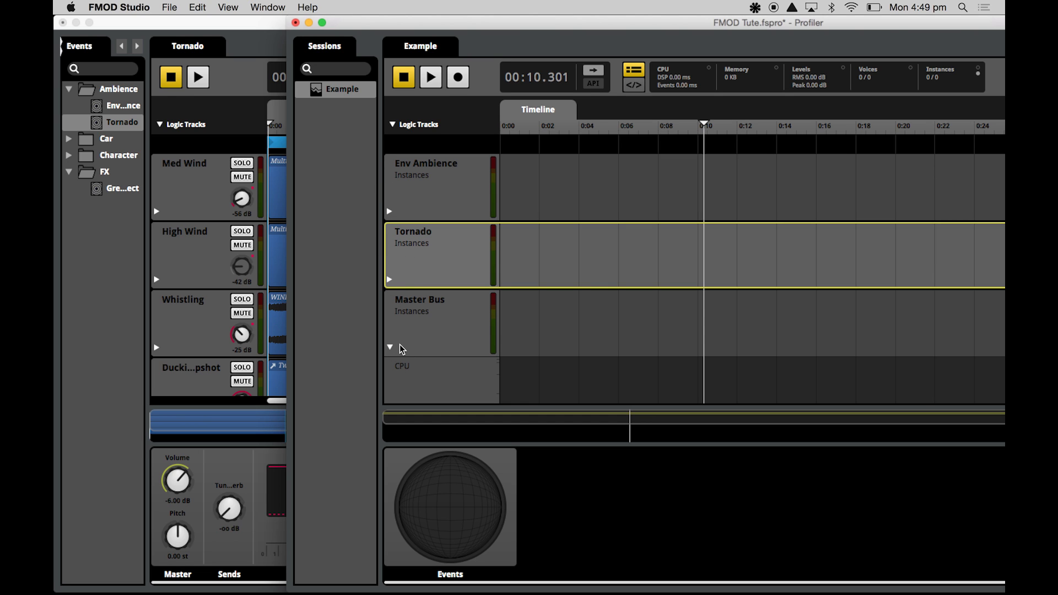
scroll(399, 344, "down", 5)
scroll(399, 347, "down", 4)
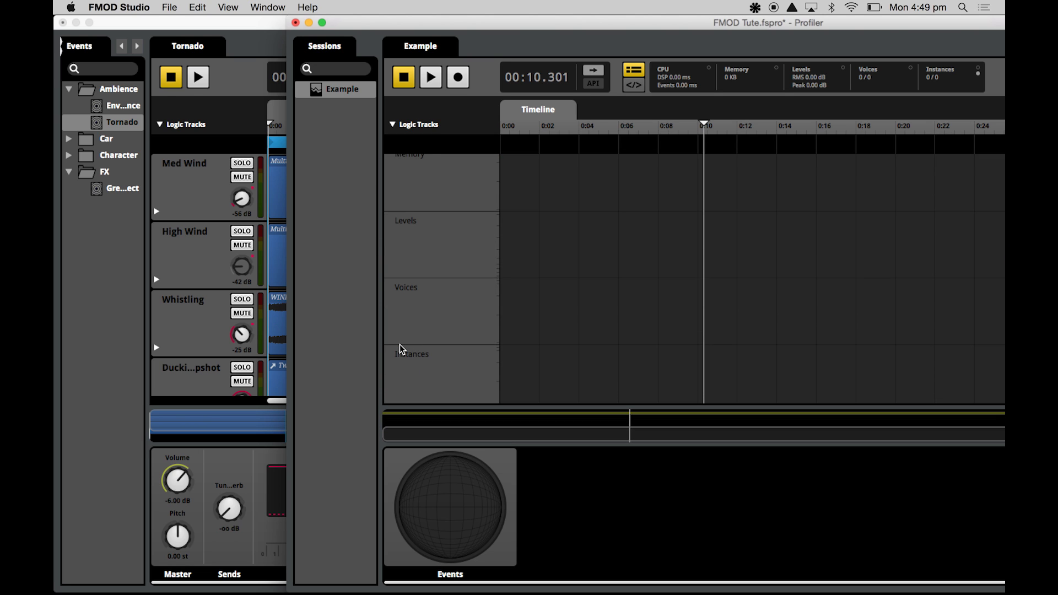
scroll(399, 345, "up", 8)
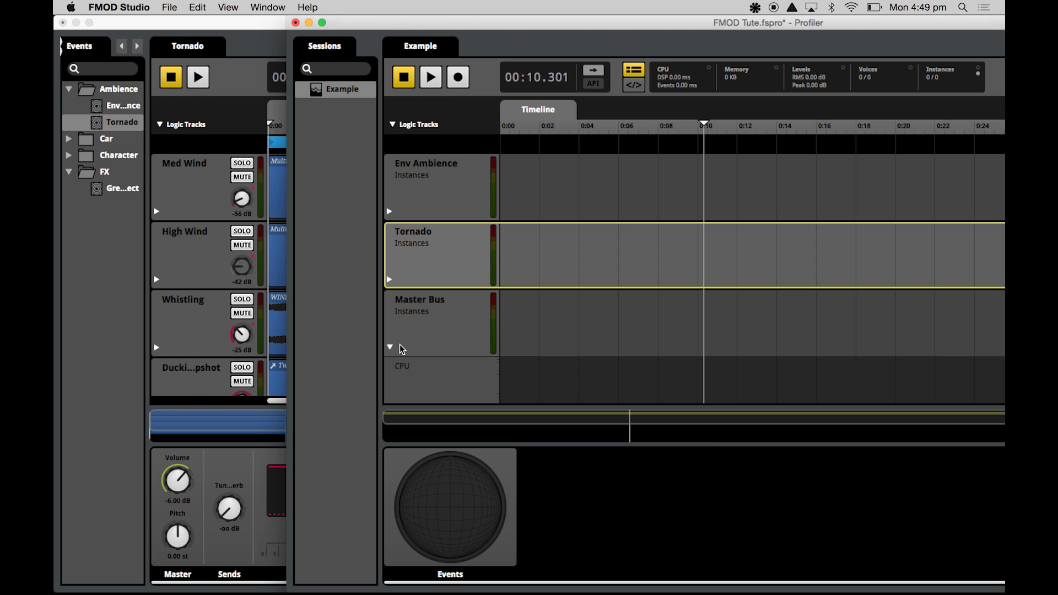
Play Env Ambience, start recording the Example session in the Profiler, and select its track.
left_click(113, 110)
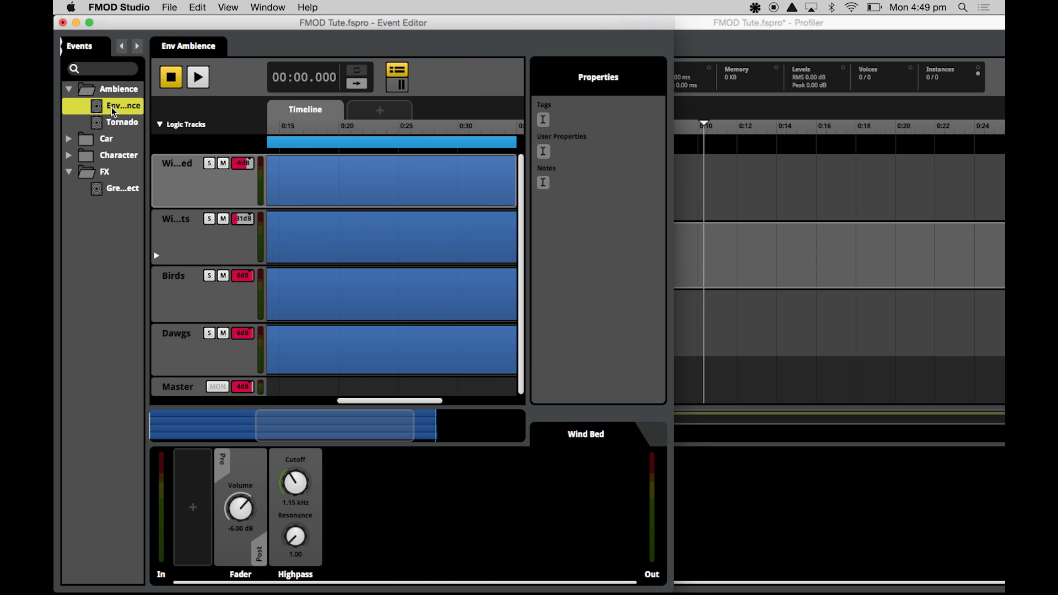
left_click(199, 79)
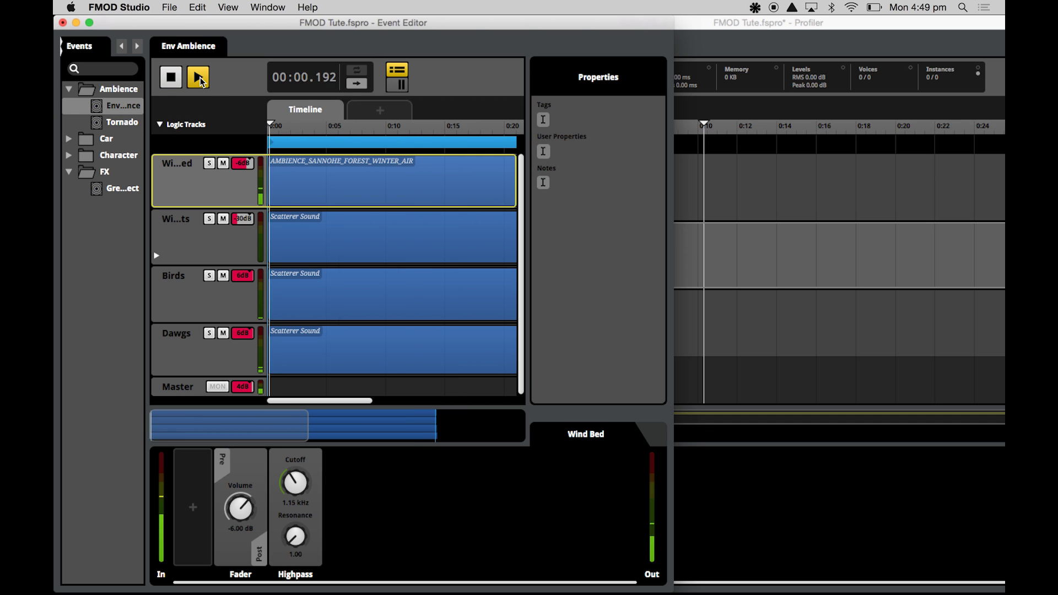
left_click(745, 34)
left_click(458, 78)
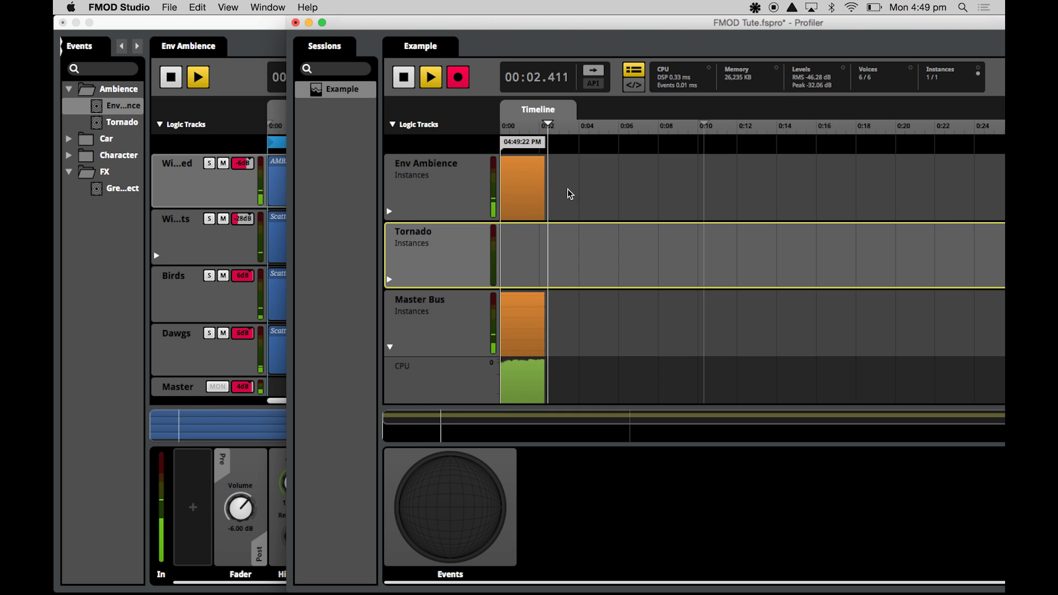
left_click(445, 203)
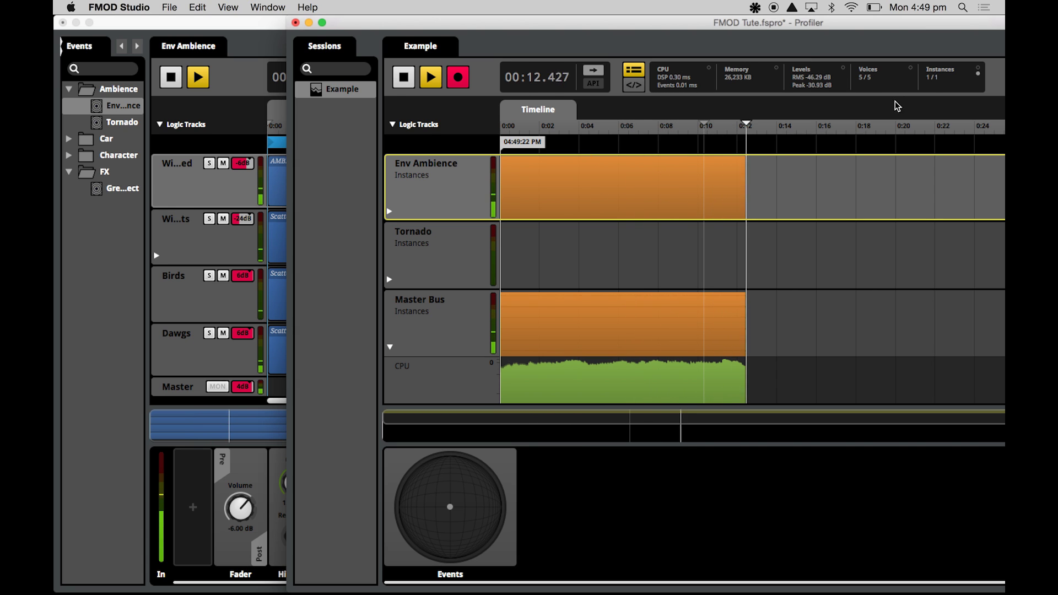
Switch track graphs to Levels, then Memory, expand Env Ambience, and show CPU usage.
left_click(794, 80)
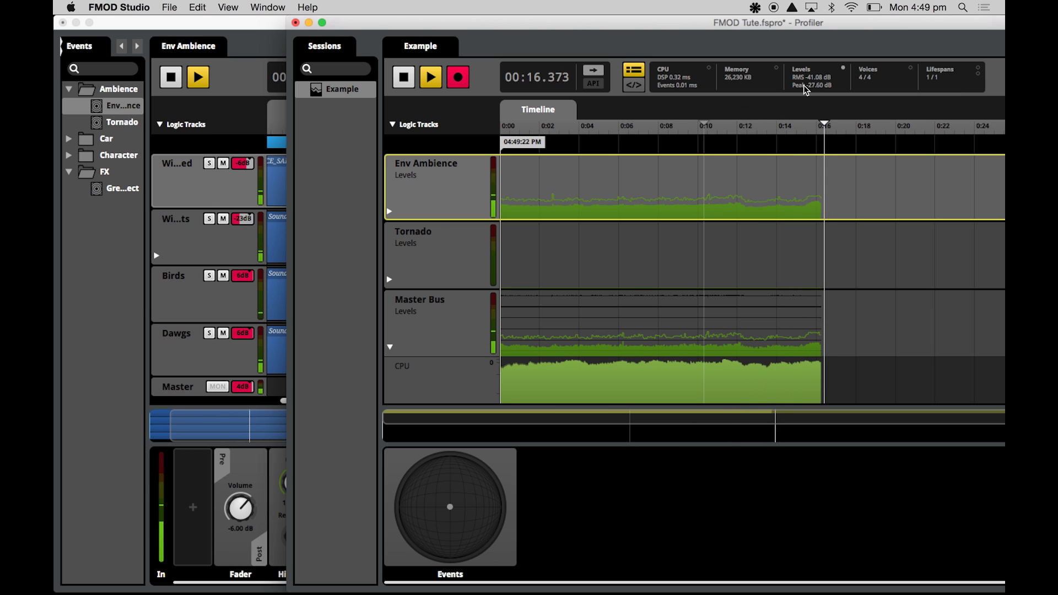
mouse_move(521, 209)
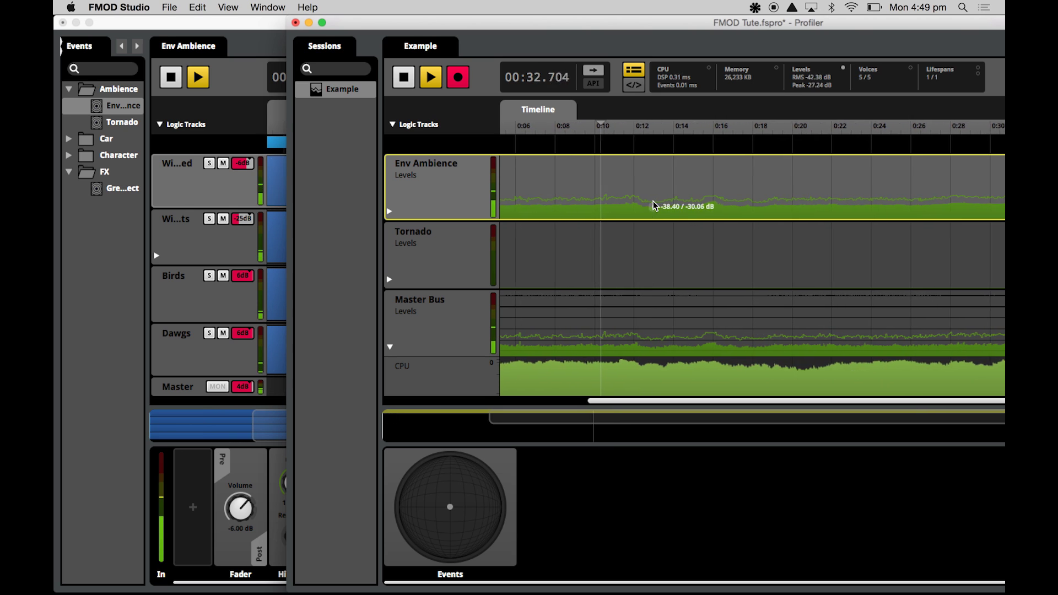
left_click(748, 79)
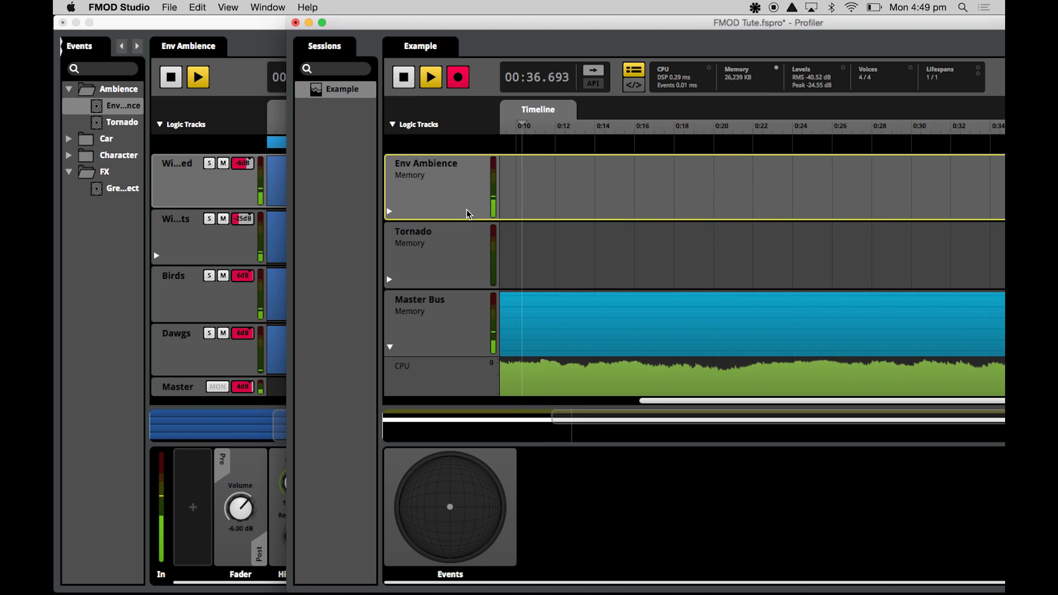
left_click(389, 212)
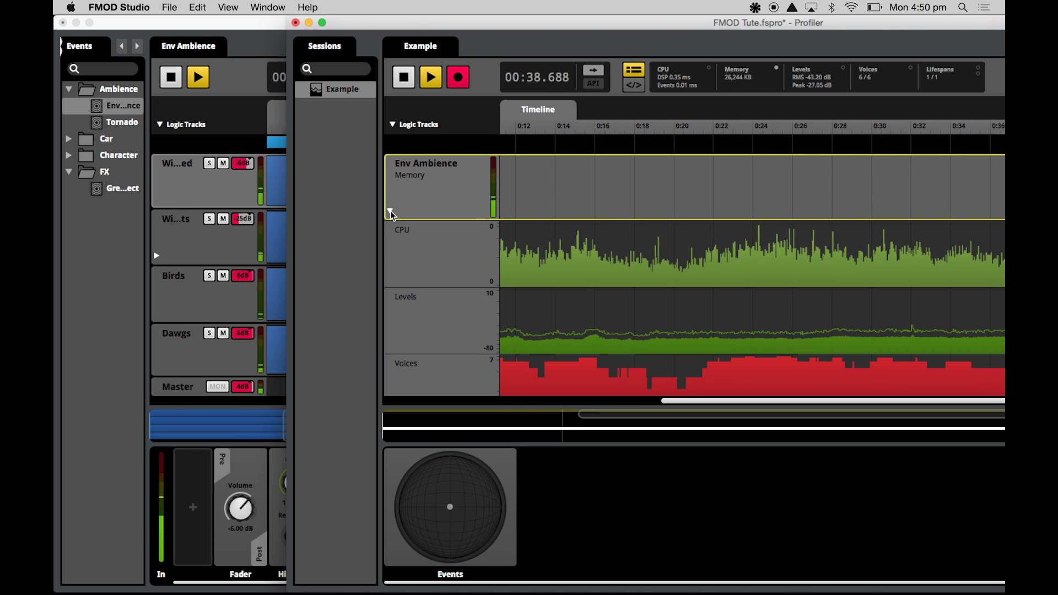
left_click(689, 83)
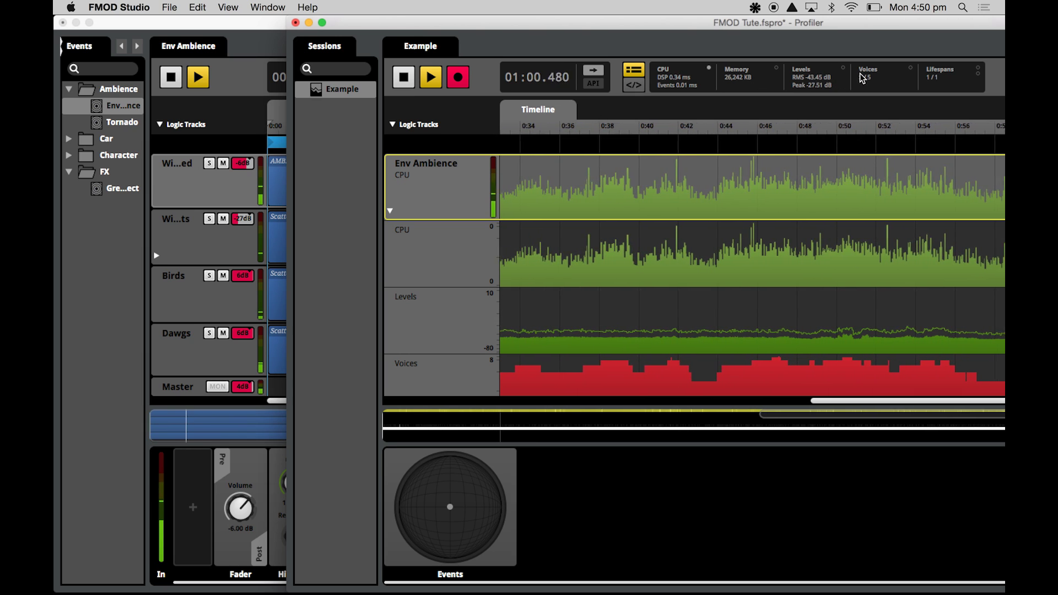
Show Voices and Lifespans, select the Env Ambience instance, then switch graphs to Instances.
left_click(863, 79)
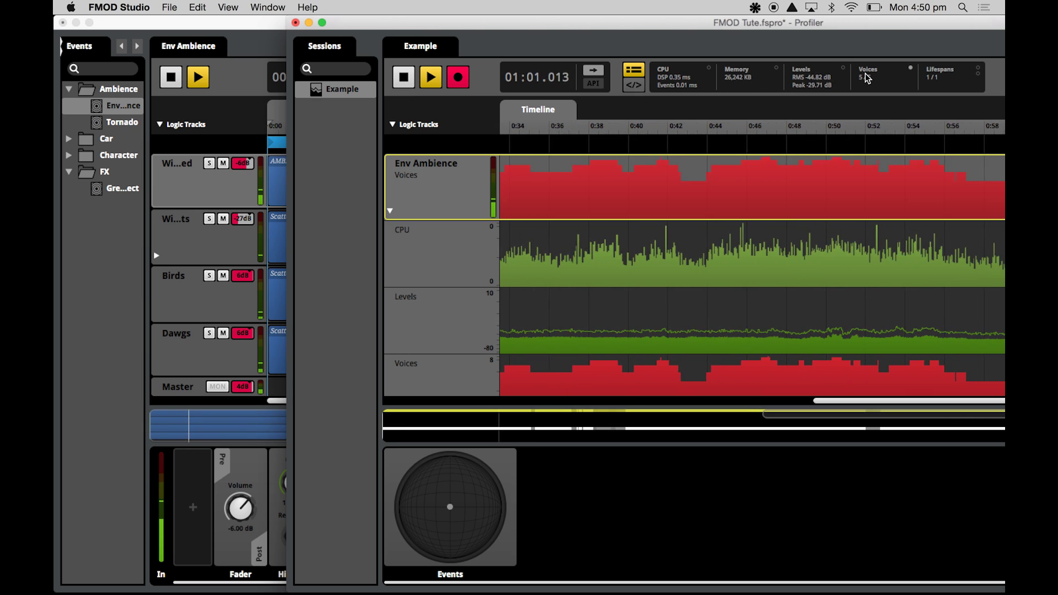
mouse_move(517, 176)
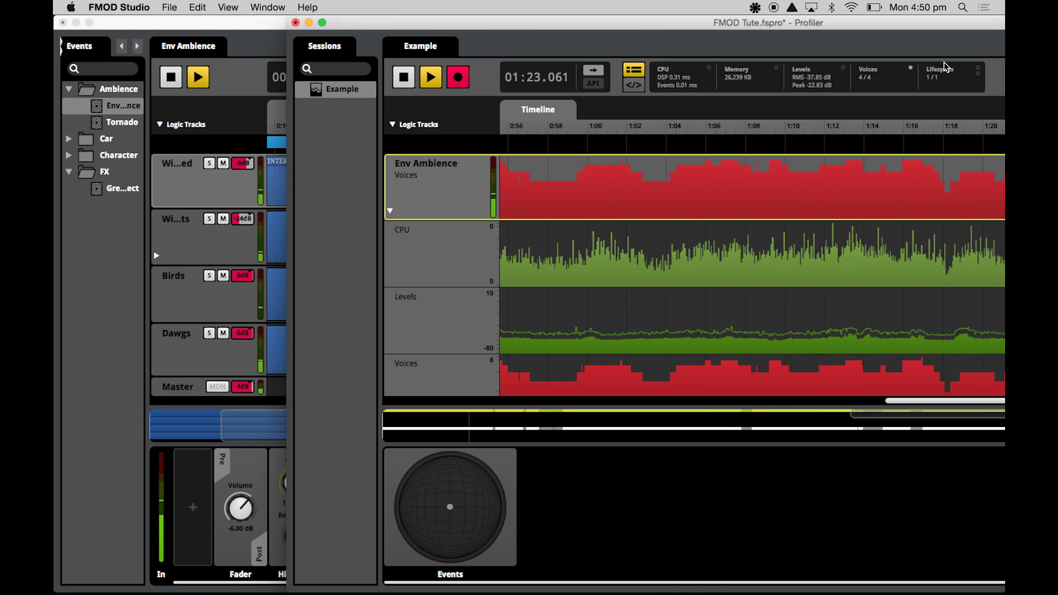
left_click(939, 74)
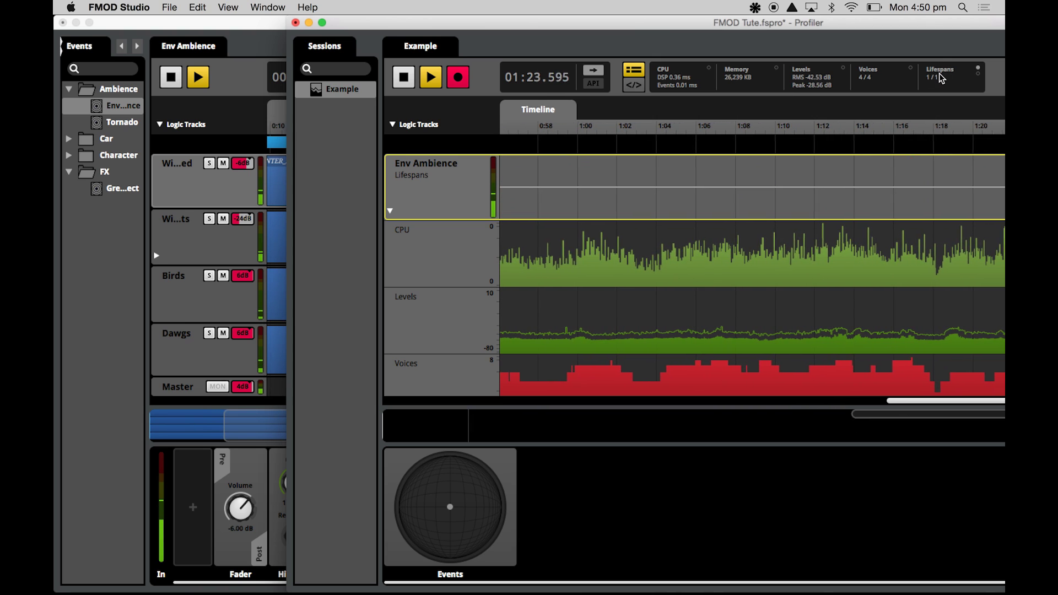
left_click(538, 188)
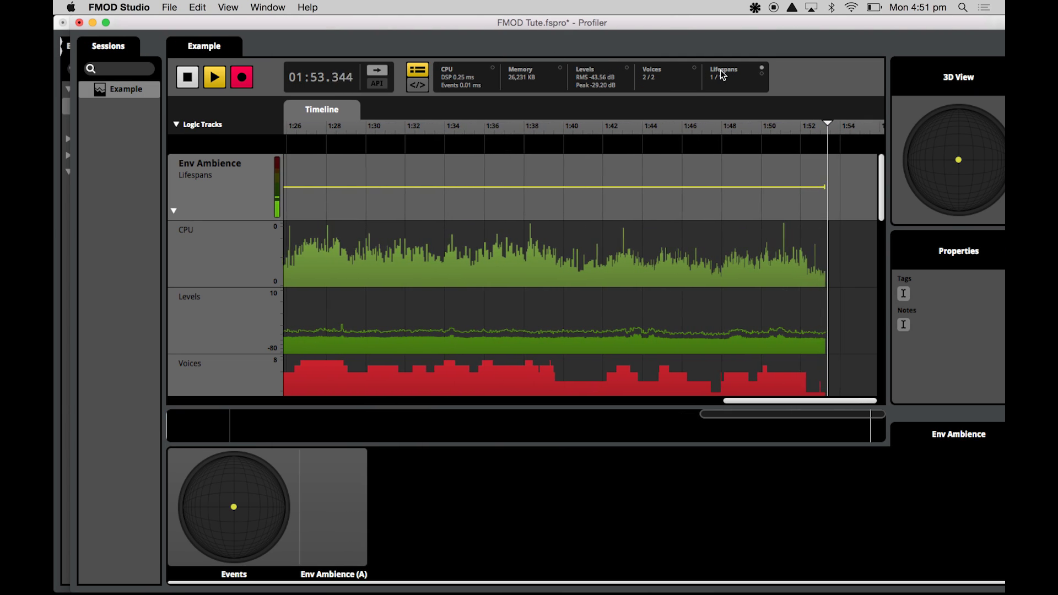
left_click(741, 74)
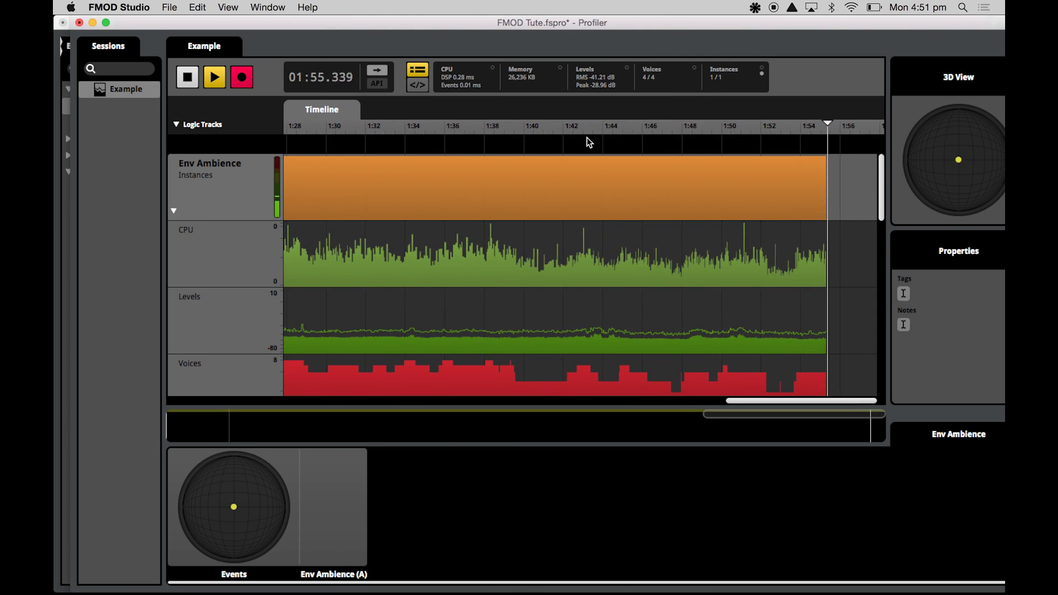
mouse_move(430, 160)
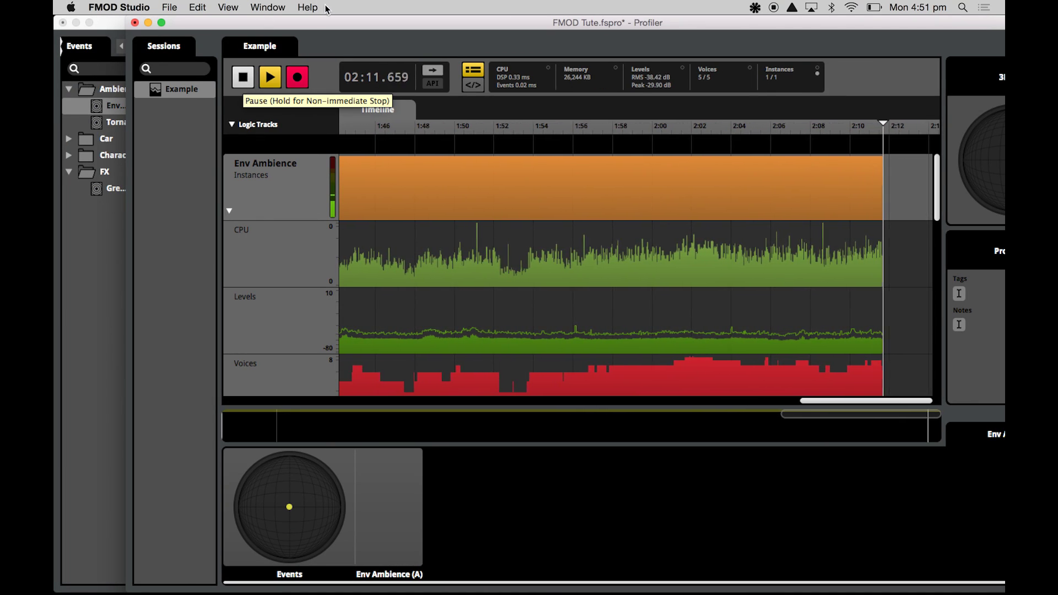
Move the Profiler window aside and bring the Event Editor to the front.
left_click_drag(323, 22, 252, 21)
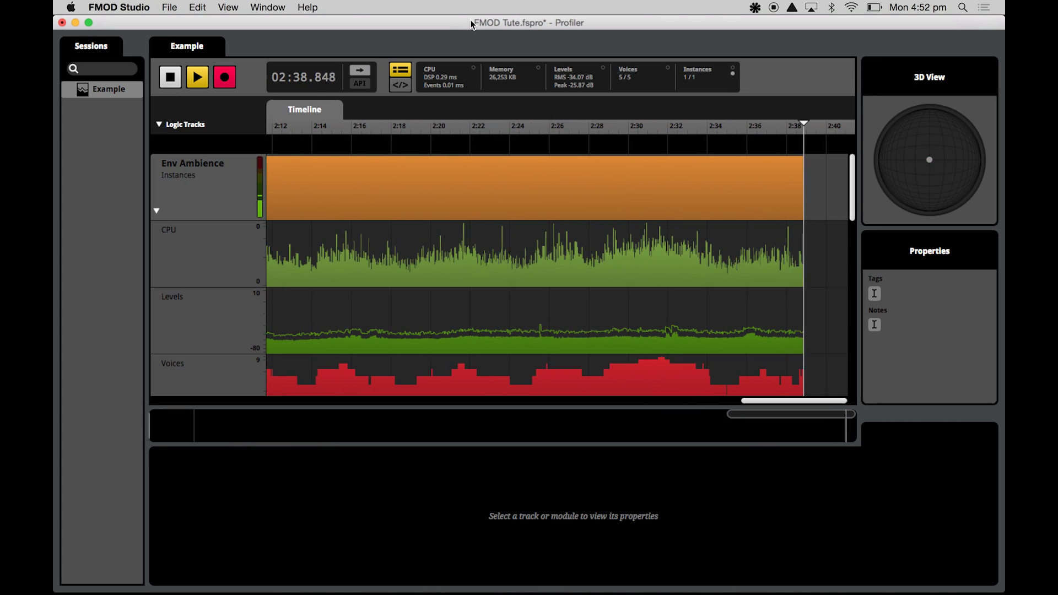
left_click_drag(345, 25, 511, 22)
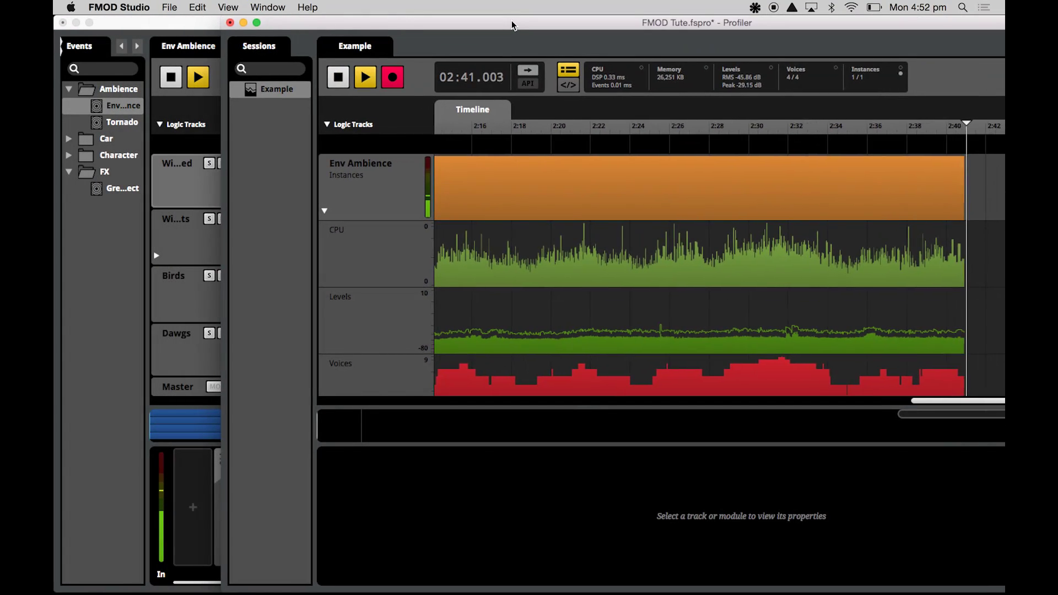
left_click(172, 83)
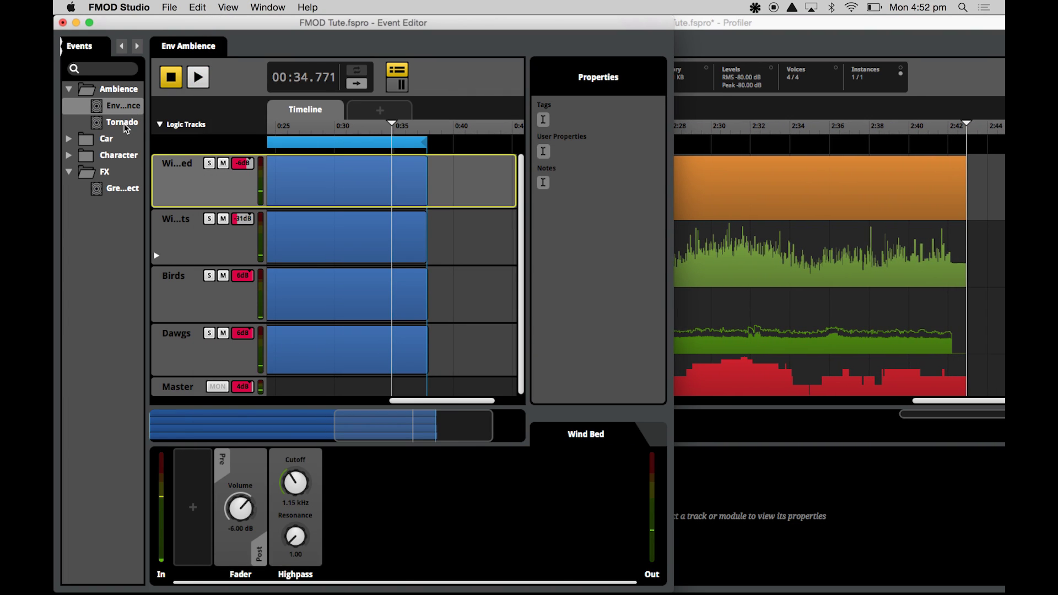
Play the Tornado event, moving its emitter closer in the 3D Preview, then stop it.
left_click(124, 124)
left_click(199, 77)
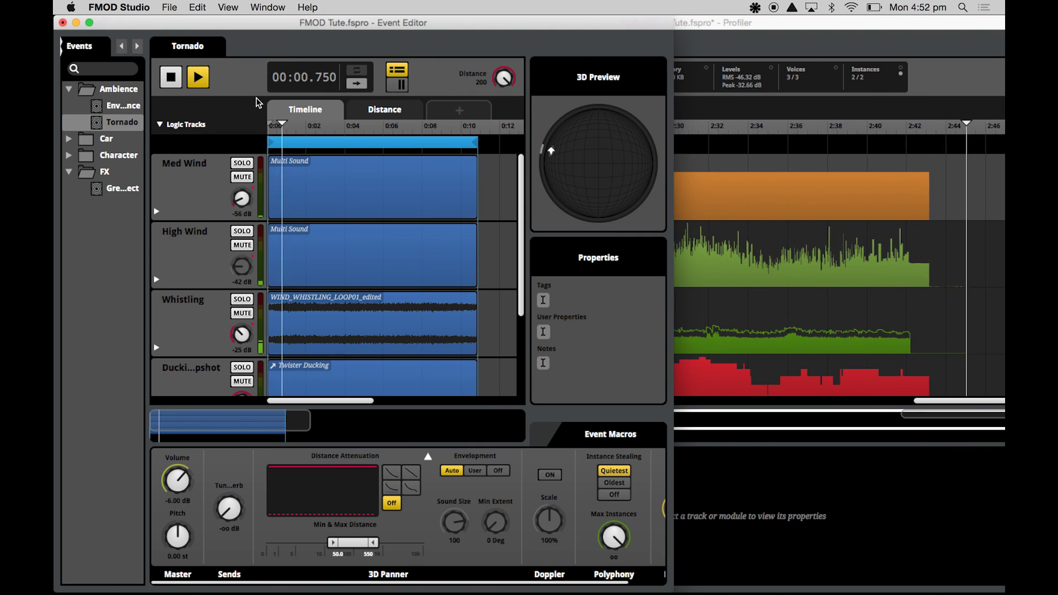
double_click(552, 153)
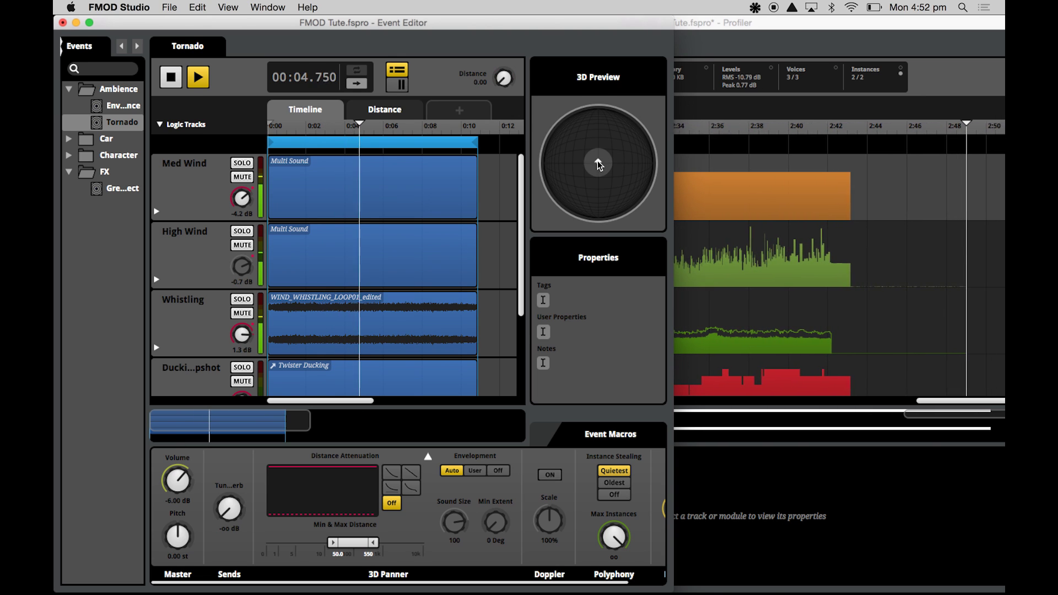
left_click_drag(598, 160, 558, 157)
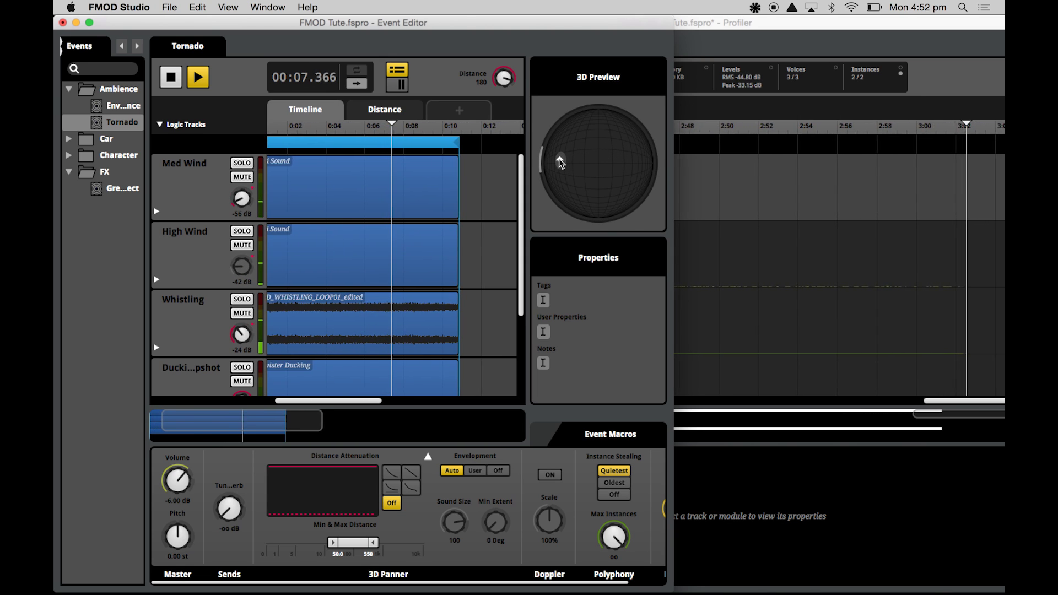
left_click(175, 81)
In the Profiler, select the Tornado track and scrub playback to the start of its instance.
left_click(699, 35)
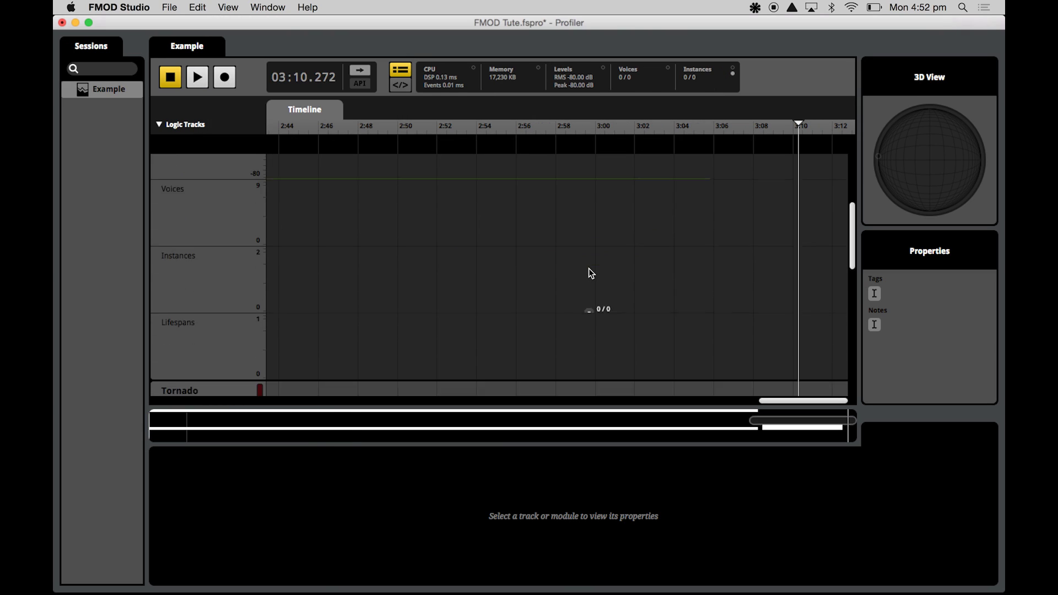
scroll(588, 269, "down", 5)
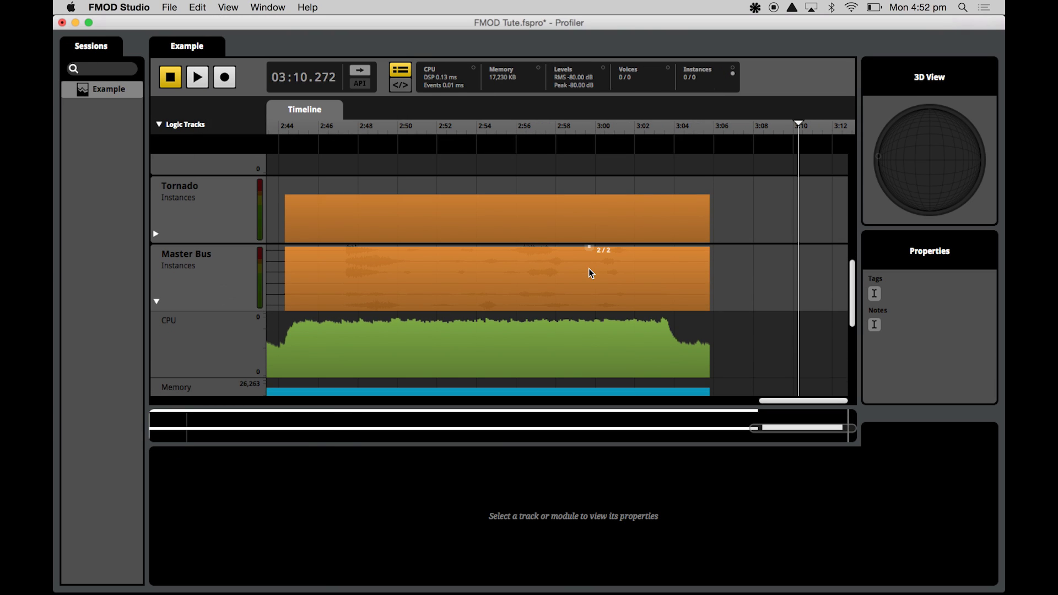
left_click(184, 196)
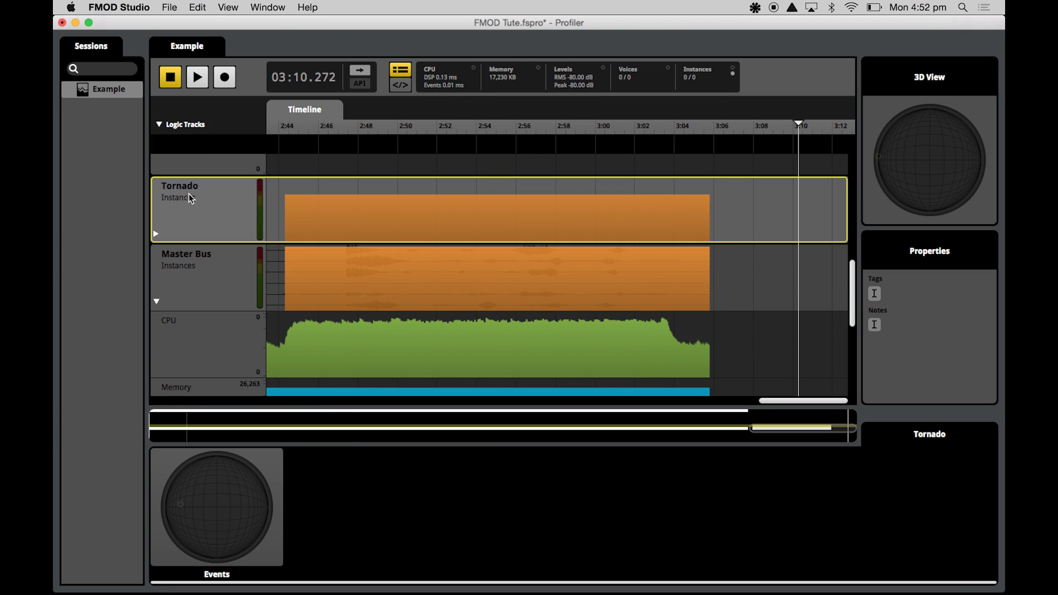
left_click(293, 131)
left_click_drag(314, 127, 315, 126)
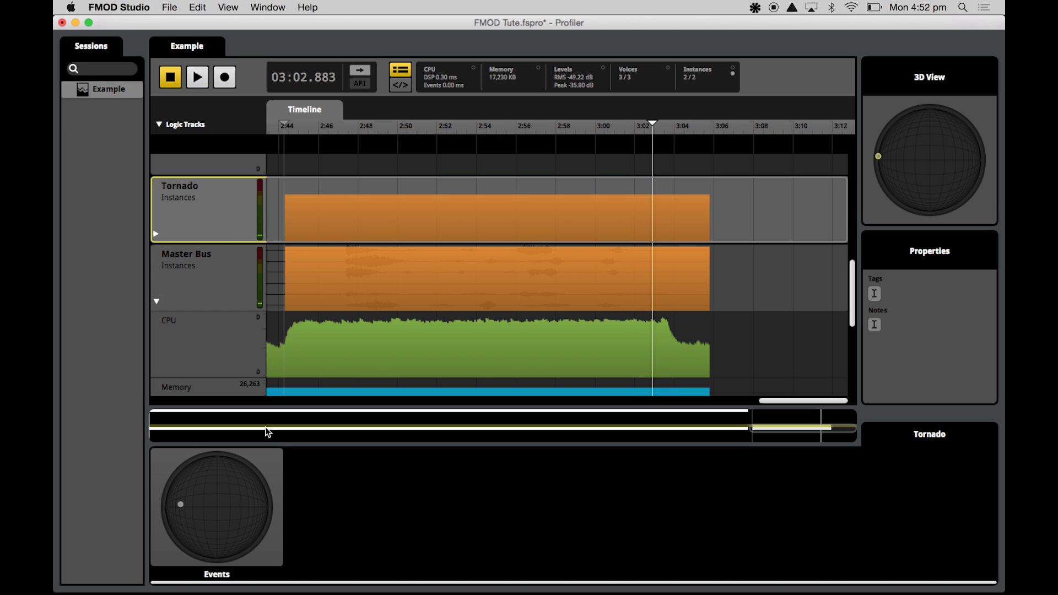
Show Tornado (A)'s Distance value, replay from 2:44, and expand the Tornado track's graphs.
left_click(879, 157)
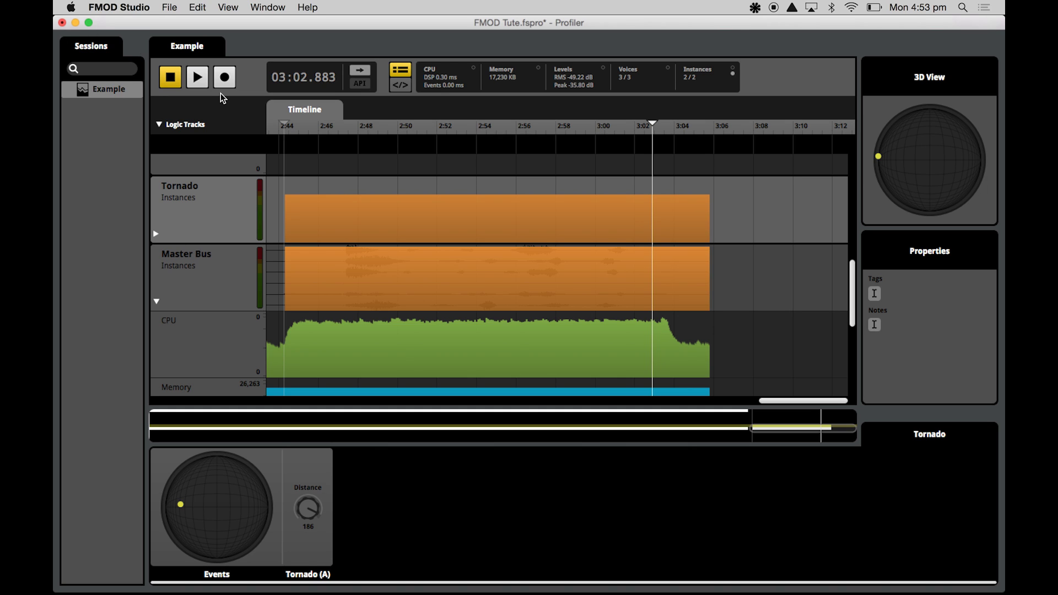
left_click(198, 82)
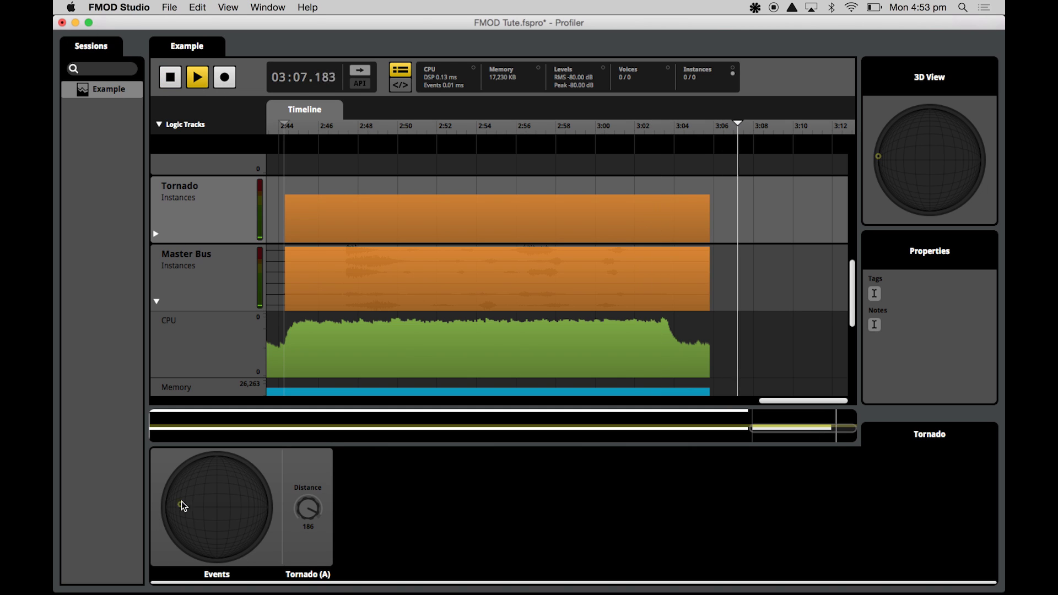
left_click(297, 127)
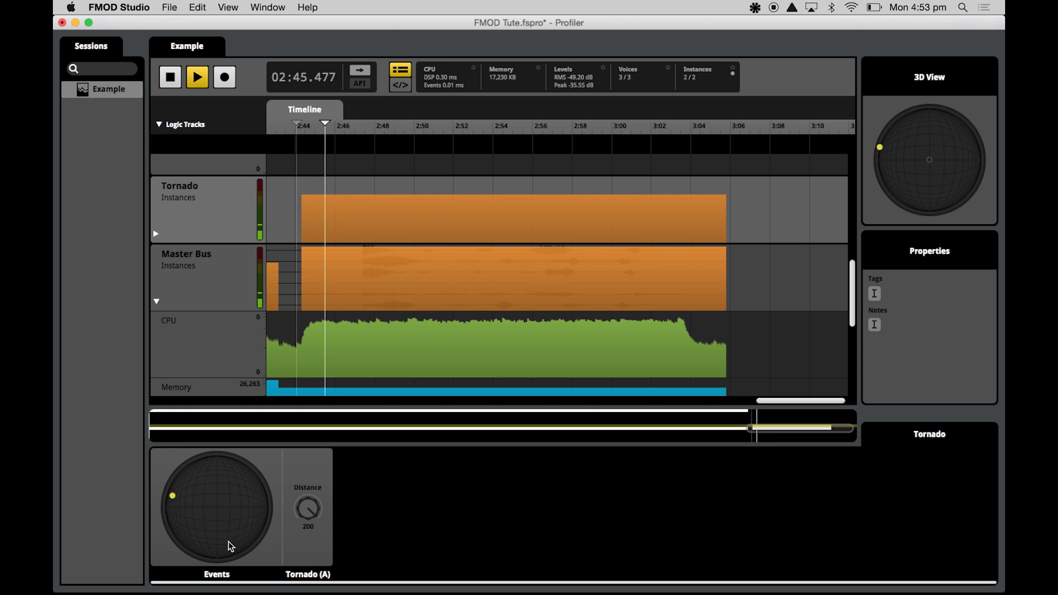
right_click(308, 516)
left_click(333, 521)
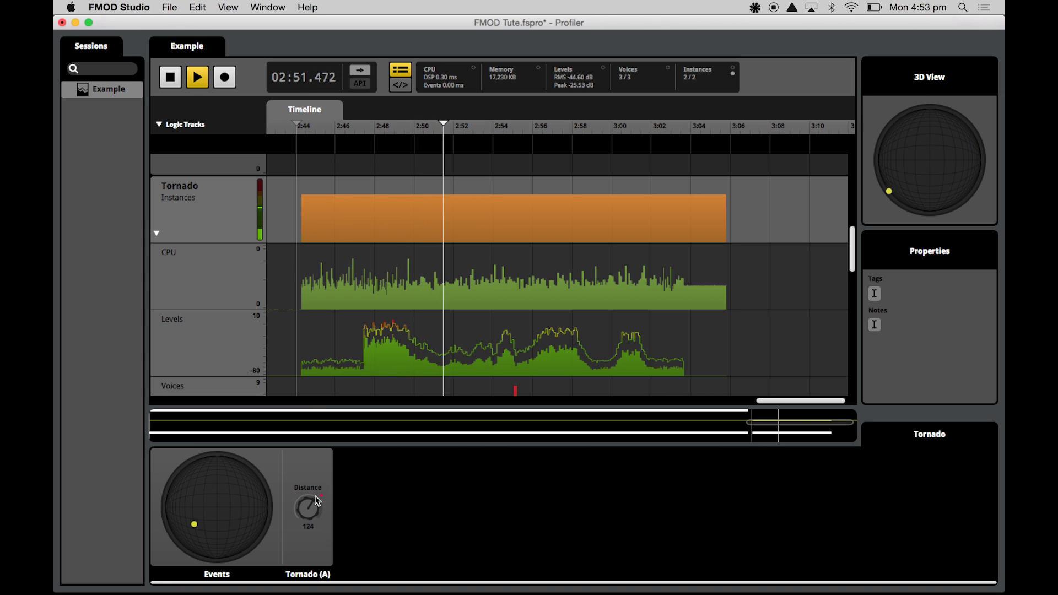
Add a Distance parameter graph for Tornado instance A, then stop playback at 03:05.467.
right_click(306, 518)
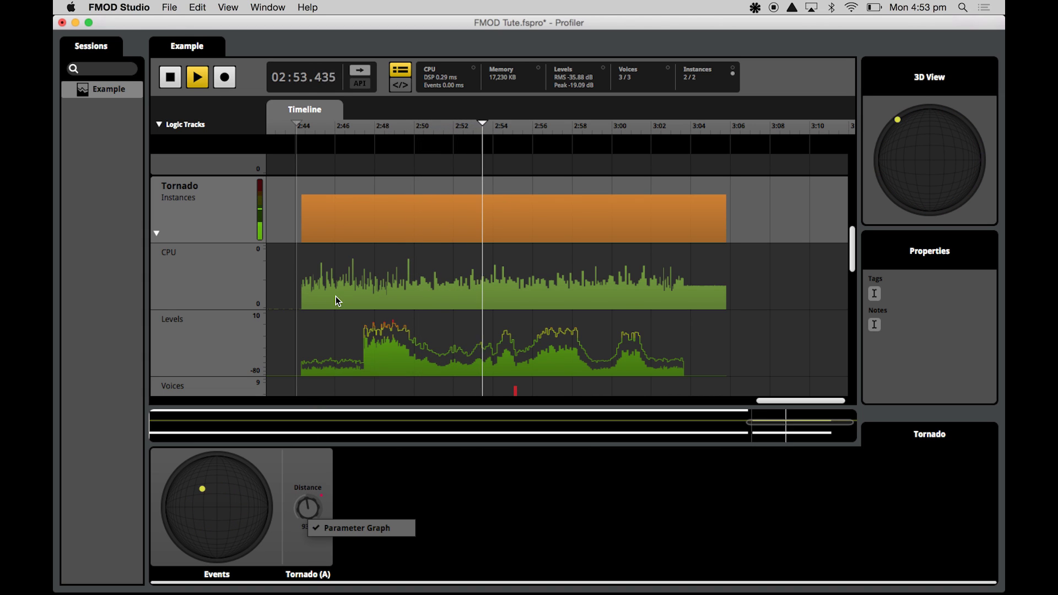
left_click(336, 535)
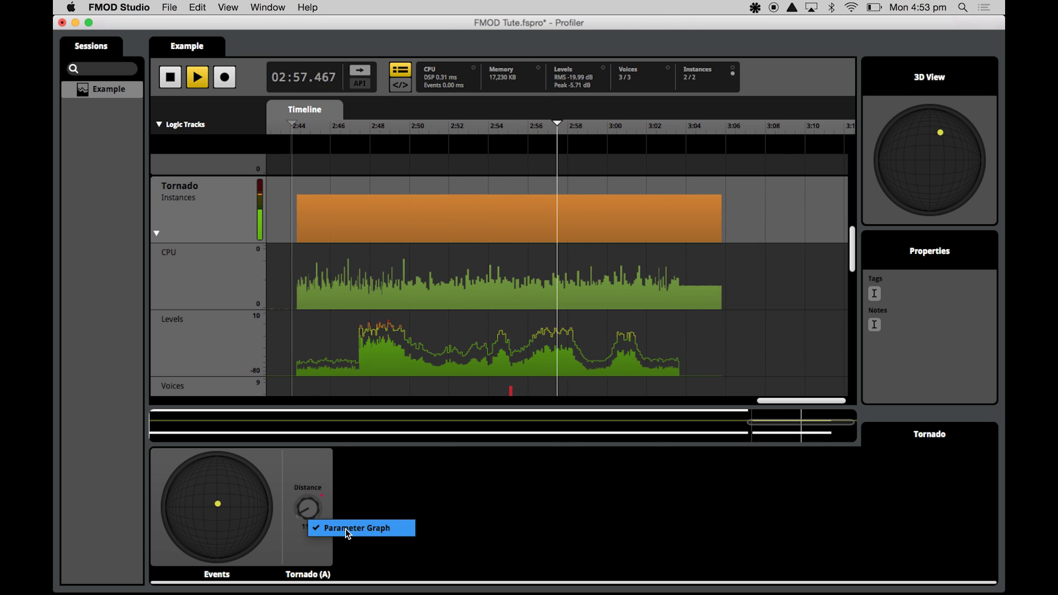
scroll(310, 303, "down", 10)
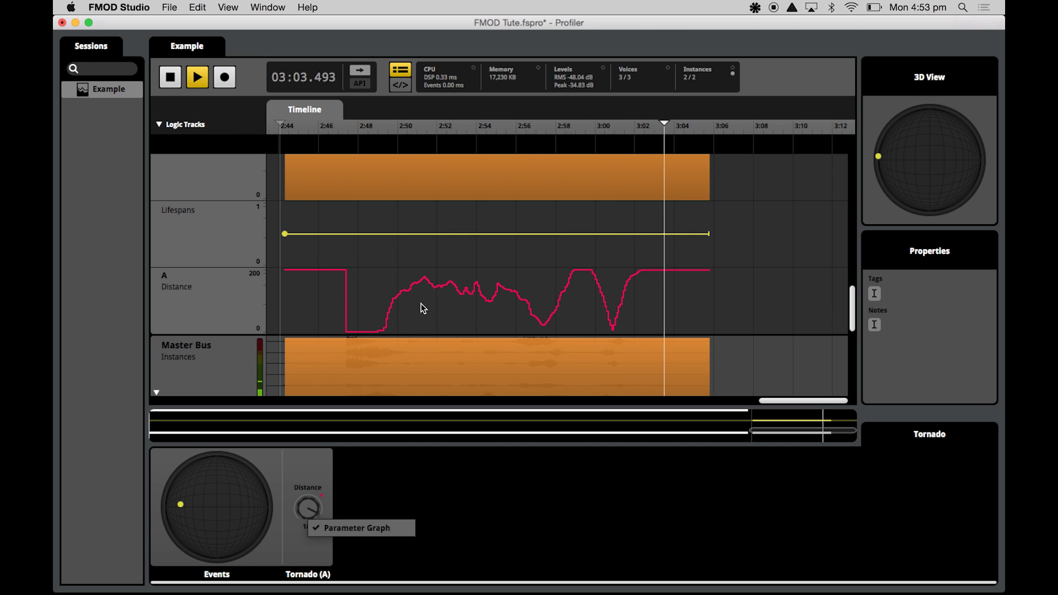
left_click(172, 78)
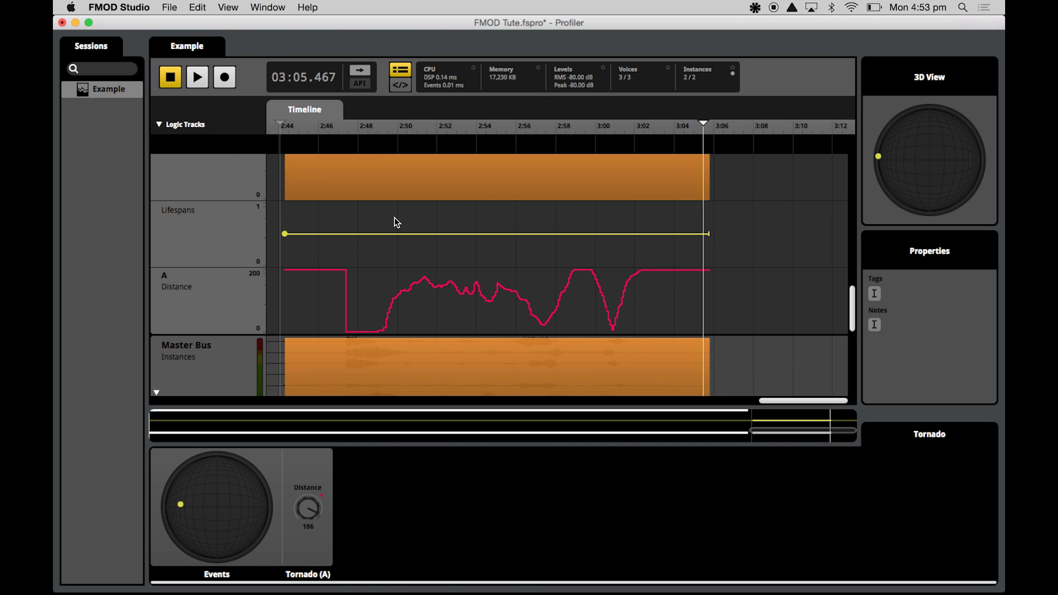
scroll(313, 220, "up", 5)
scroll(313, 221, "down", 5)
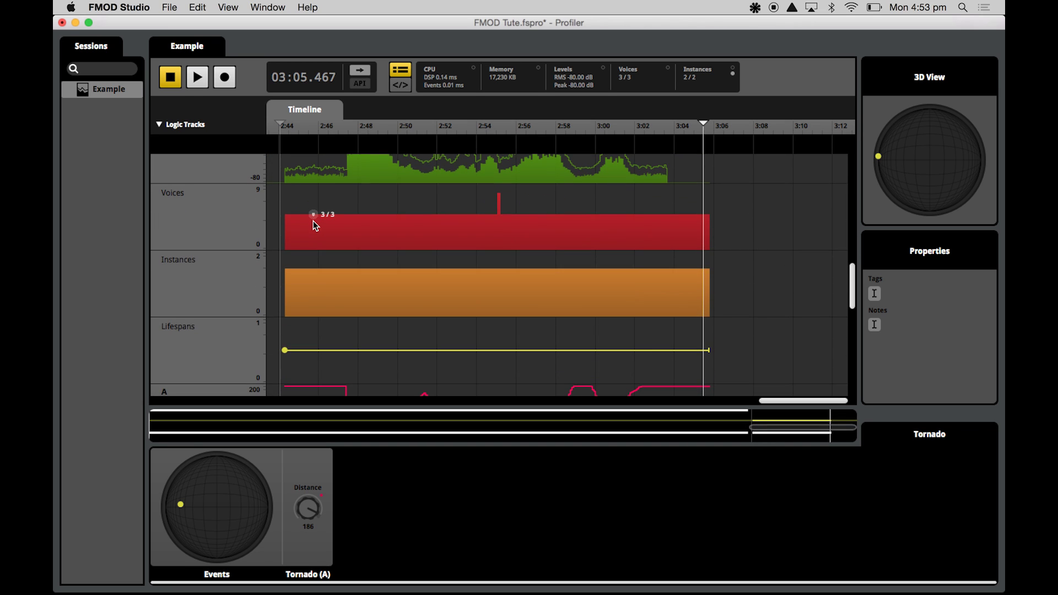
scroll(313, 221, "up", 5)
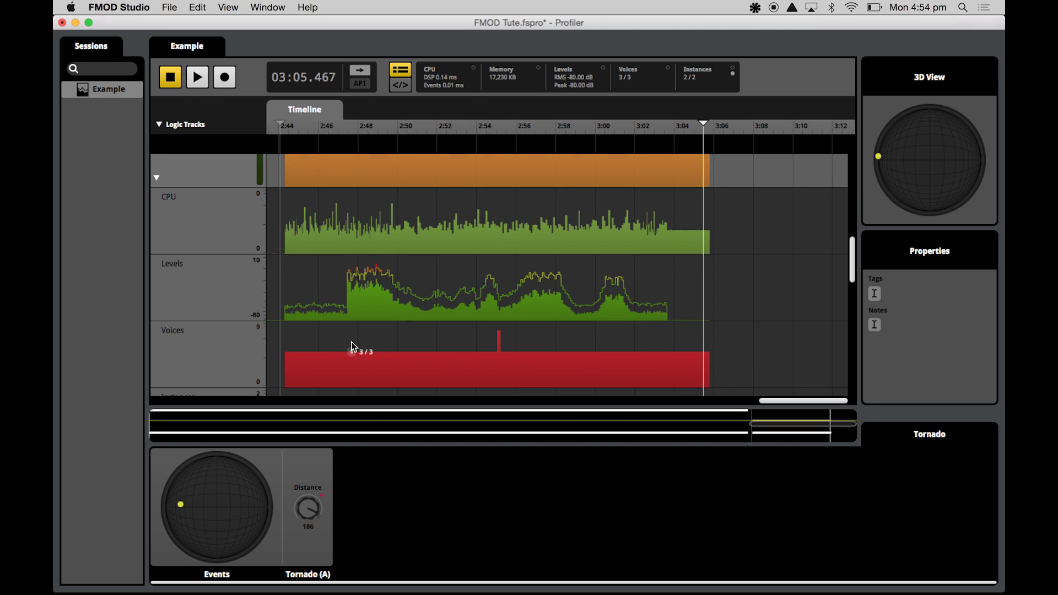